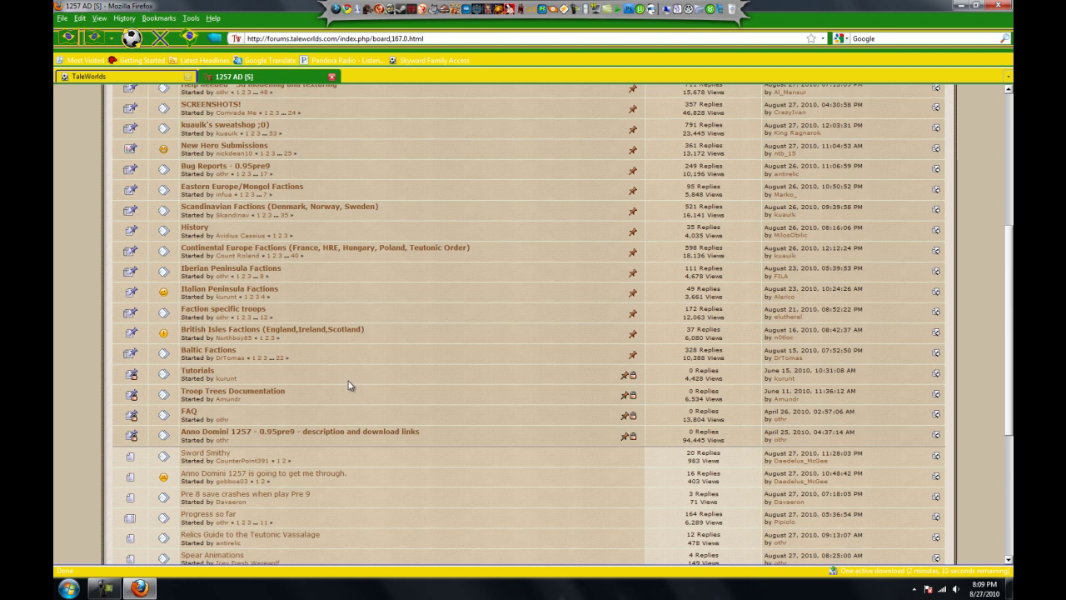
Step: Open the Anno Domini 1257 - 0.95pre9 description and download links thread and follow its link to the current installer without music
click(326, 435)
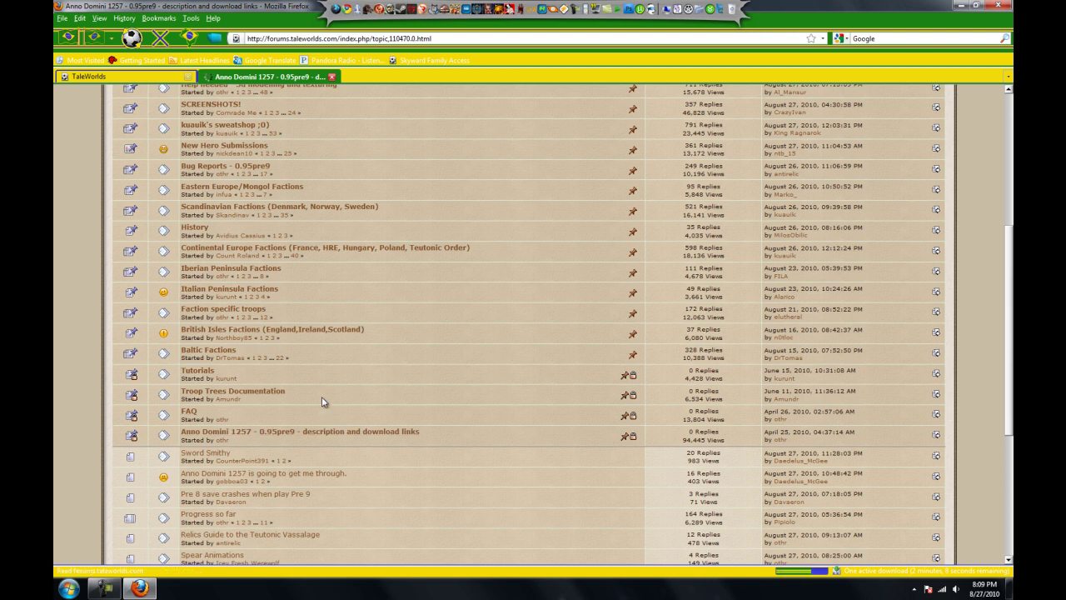
scroll(337, 416, down, 15)
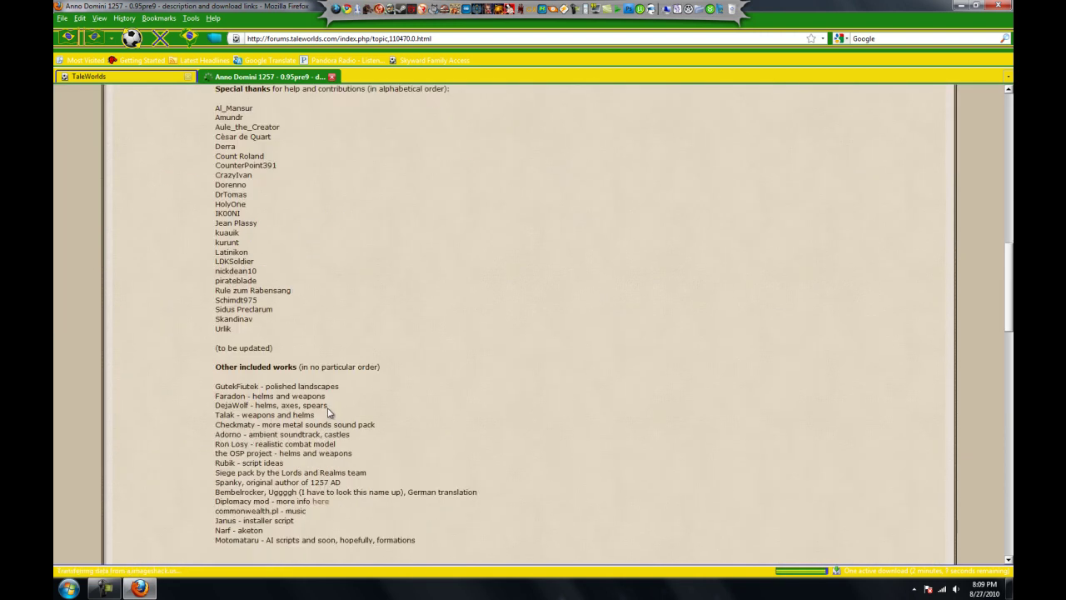
scroll(327, 408, down, 15)
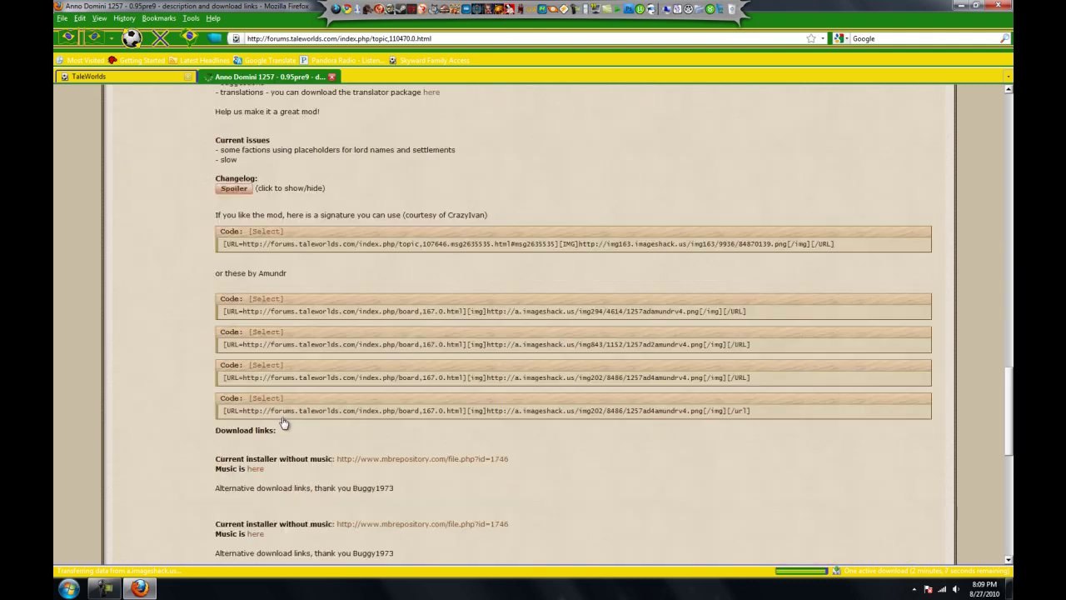
scroll(283, 420, down, 4)
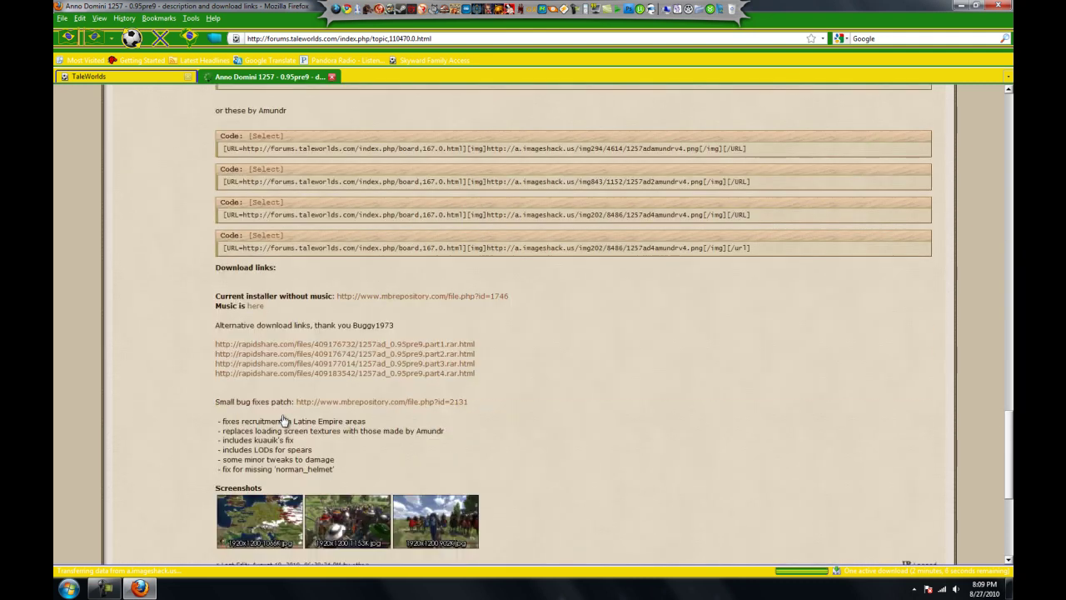
click(360, 298)
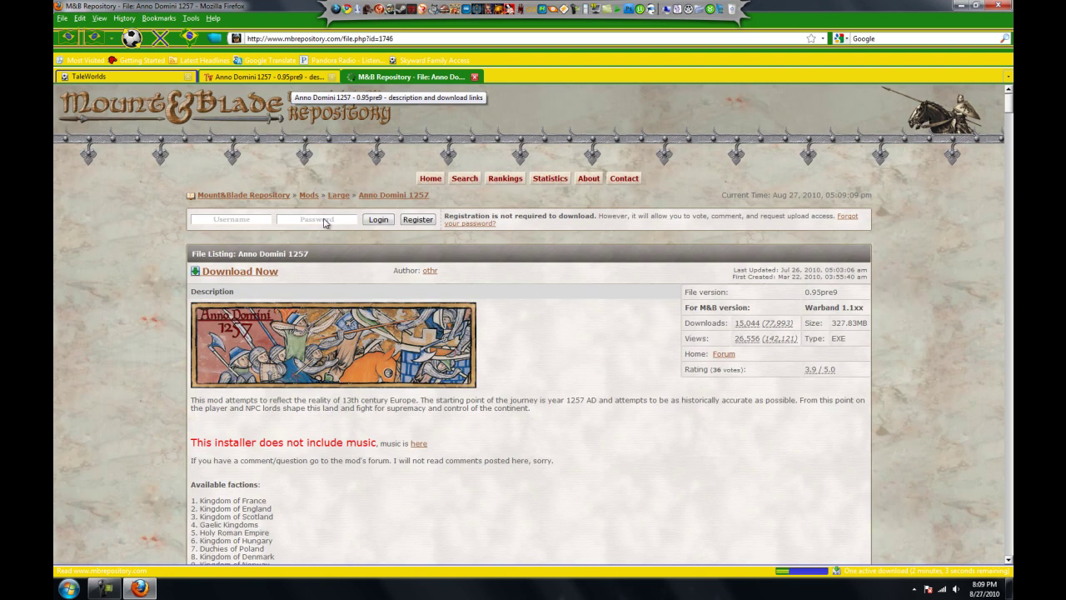
Step: Download the Anno Domini 1257 installer, save 1257ad_0.95pre9.exe, and check it beside FPW_v2.rar in the download list
click(230, 272)
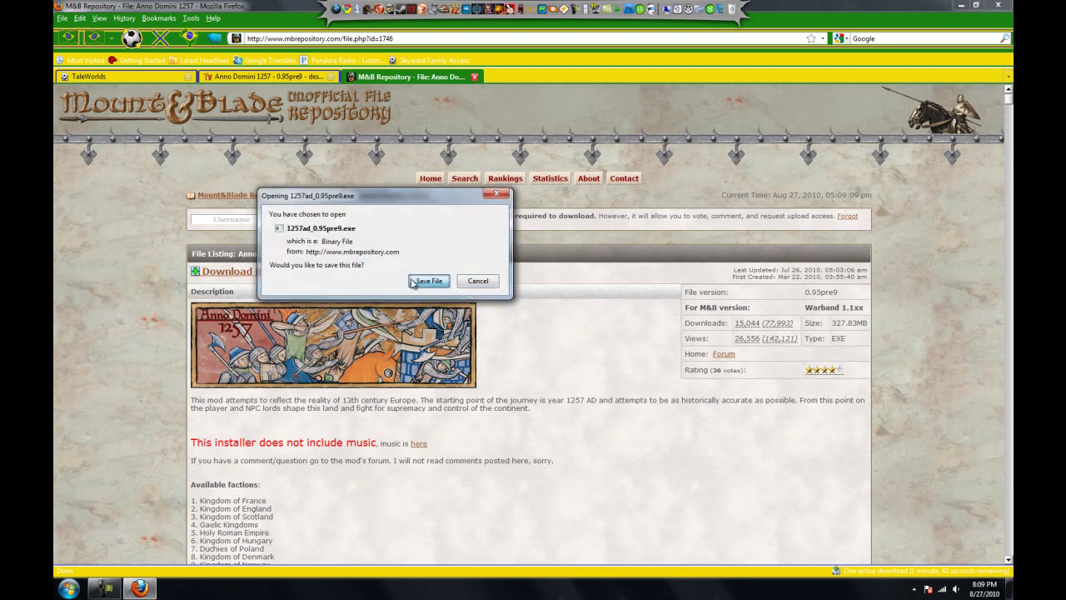
click(426, 283)
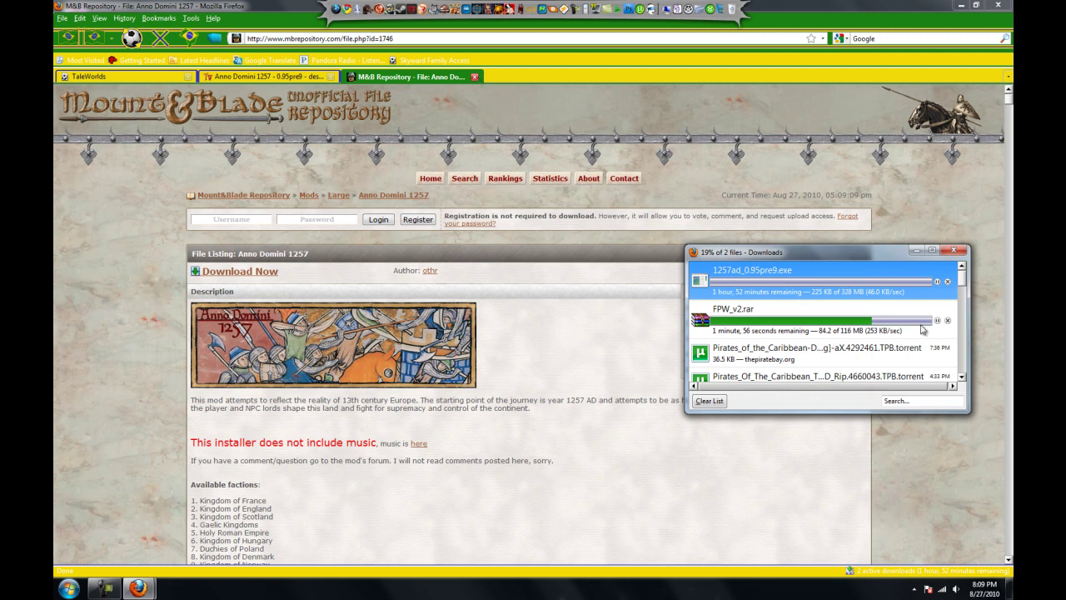
click(882, 324)
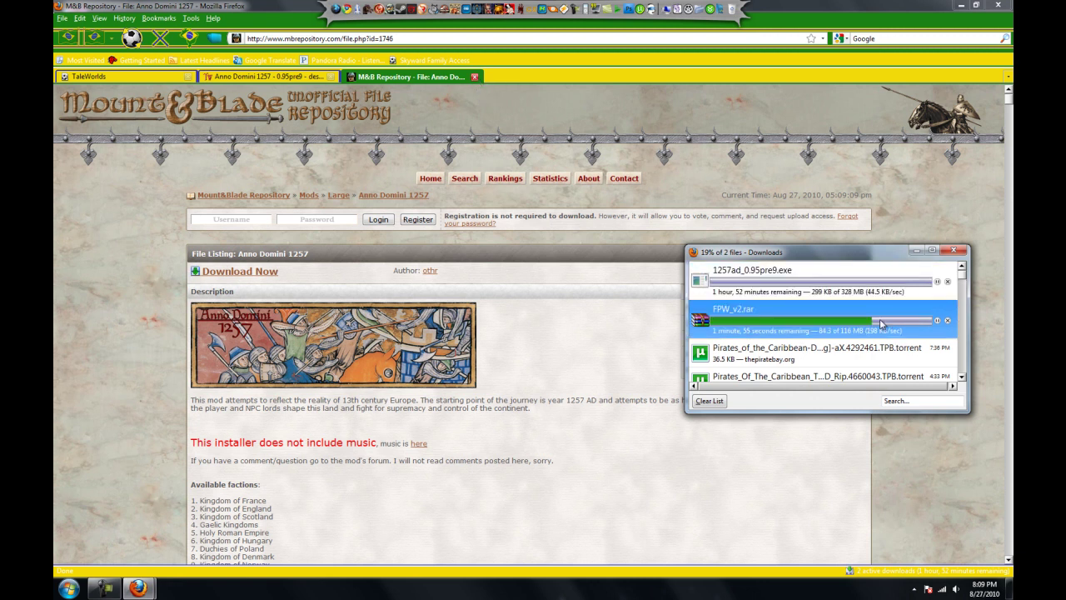
click(876, 280)
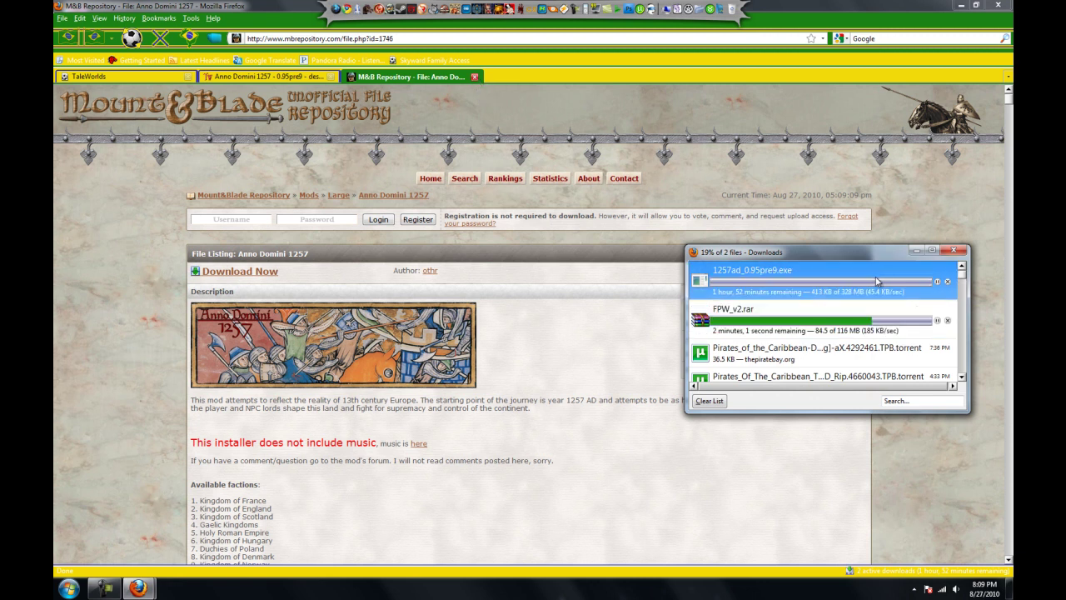
click(823, 327)
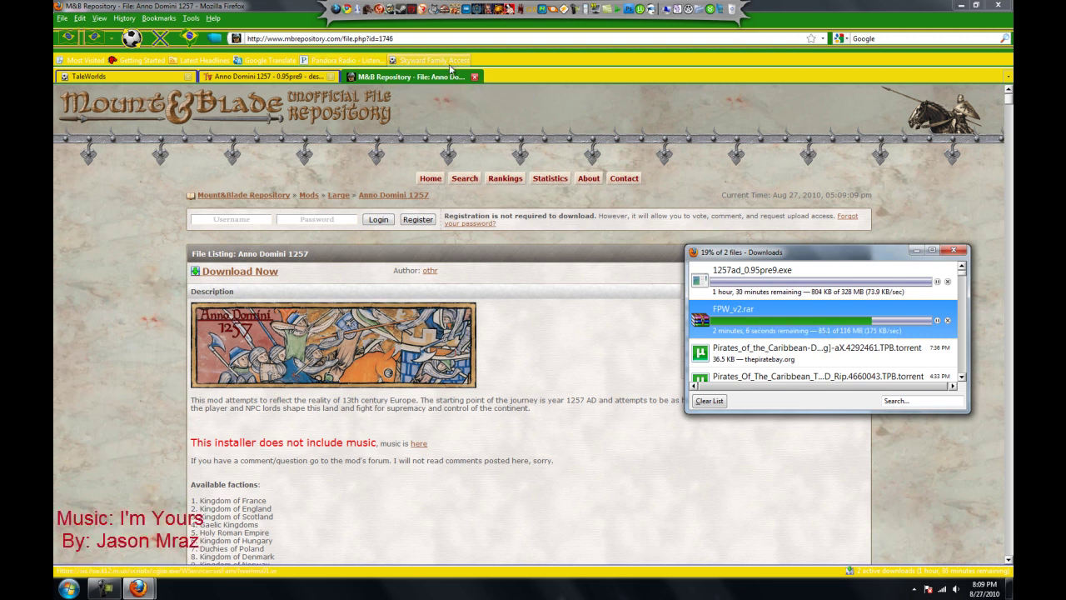
Step: Close the repository and forum pages and the browser window, keeping the Downloads window and moving it to the middle of the desktop
click(475, 77)
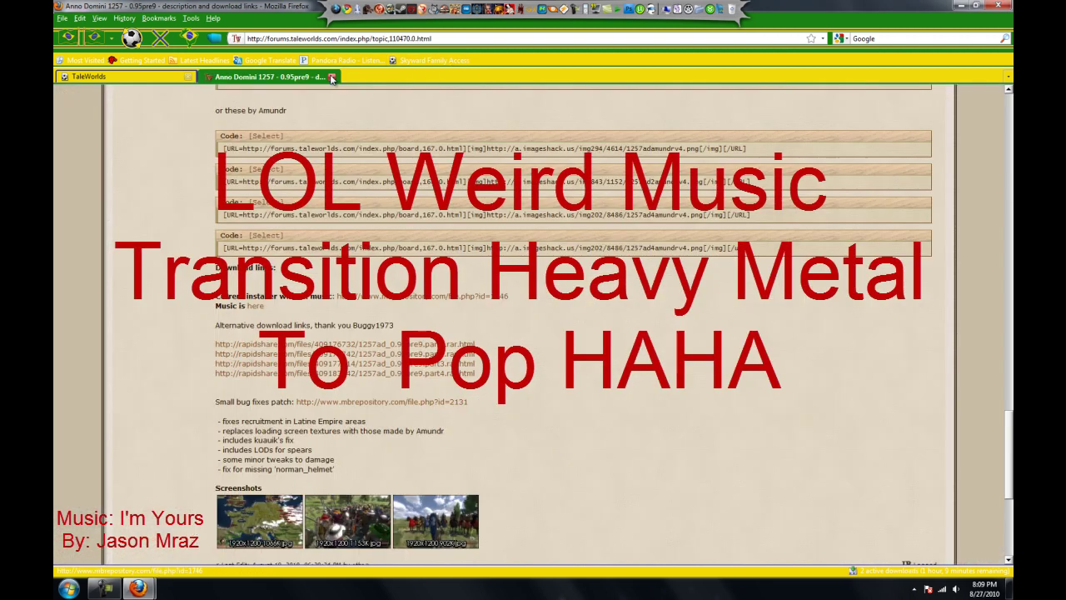
click(332, 77)
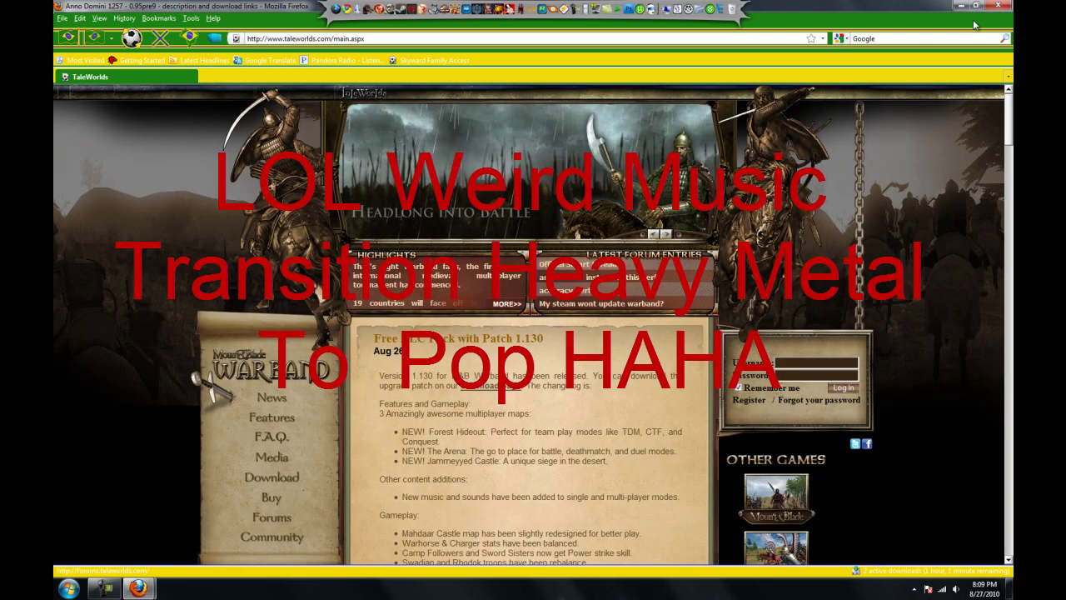
click(1004, 5)
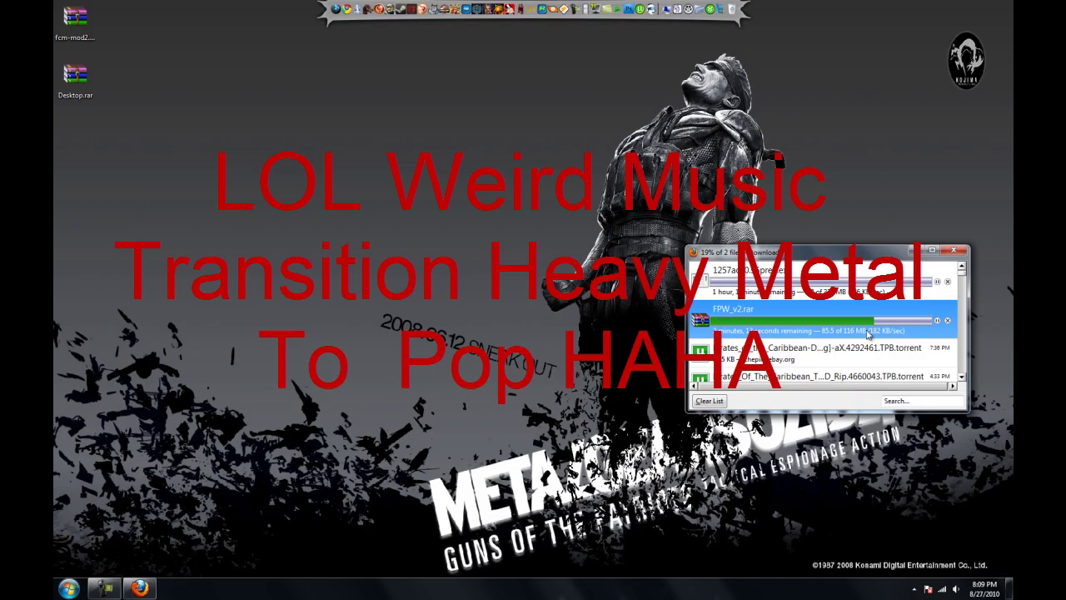
drag(792, 255, 540, 213)
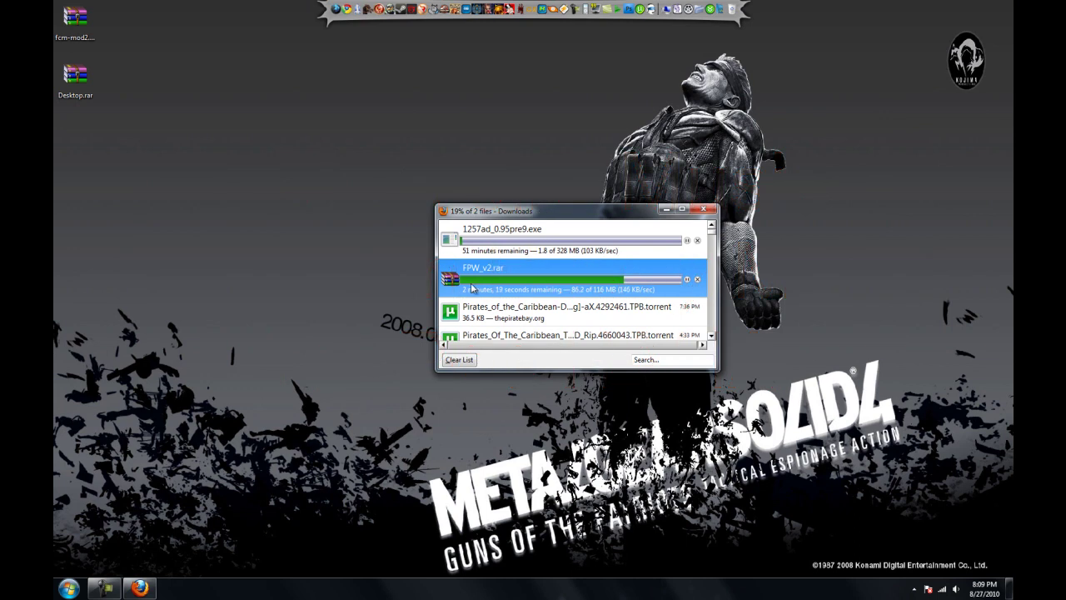
click(495, 244)
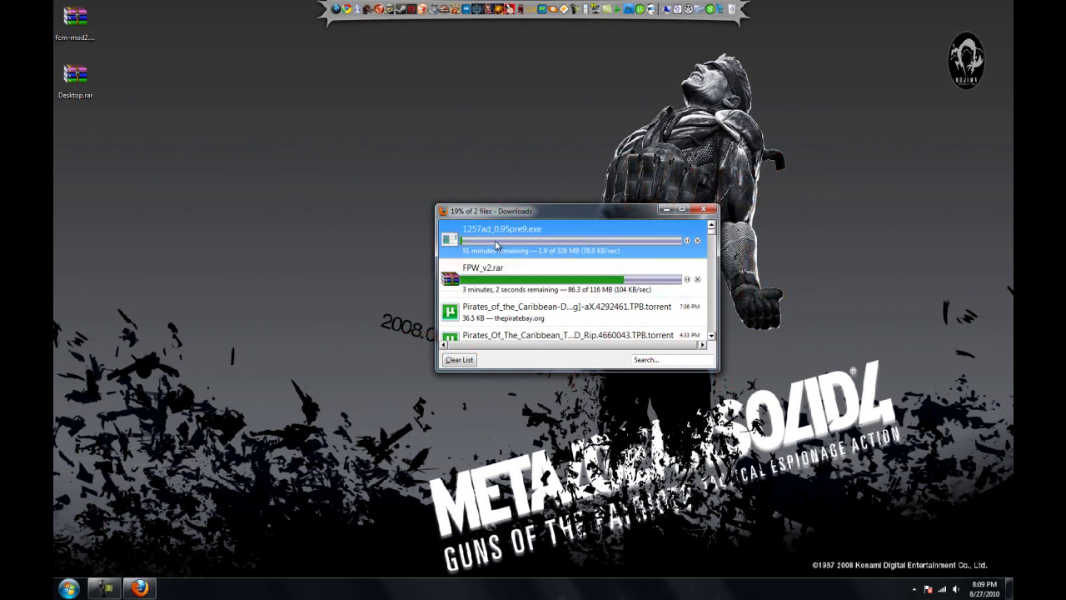
click(122, 585)
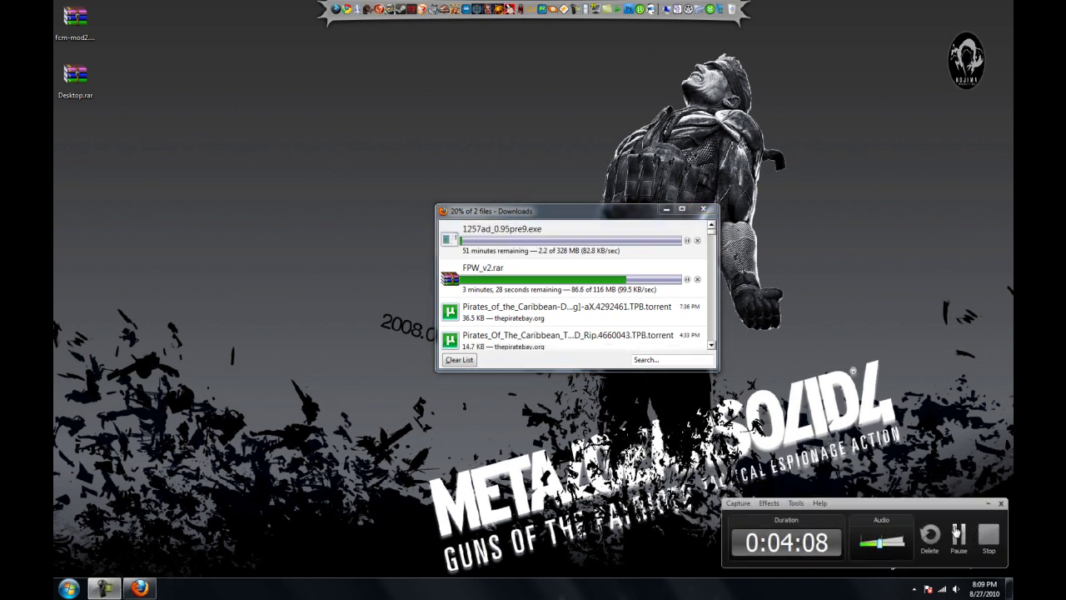
click(957, 535)
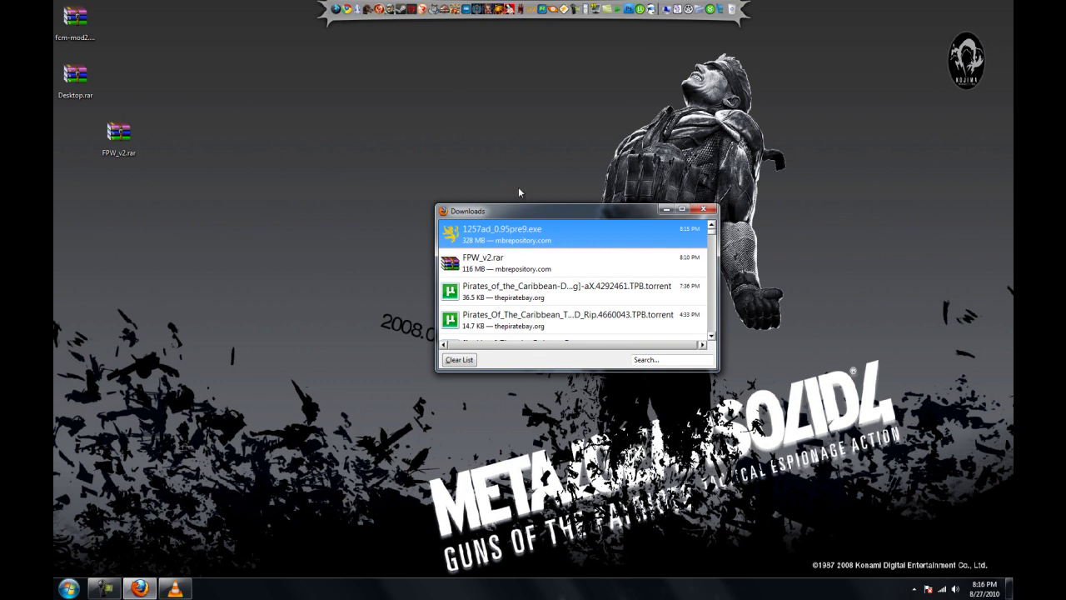
Step: Move the FPW_v2.rar archive to an open area of the desktop and minimize the Downloads window
drag(121, 140, 208, 179)
drag(310, 307, 154, 133)
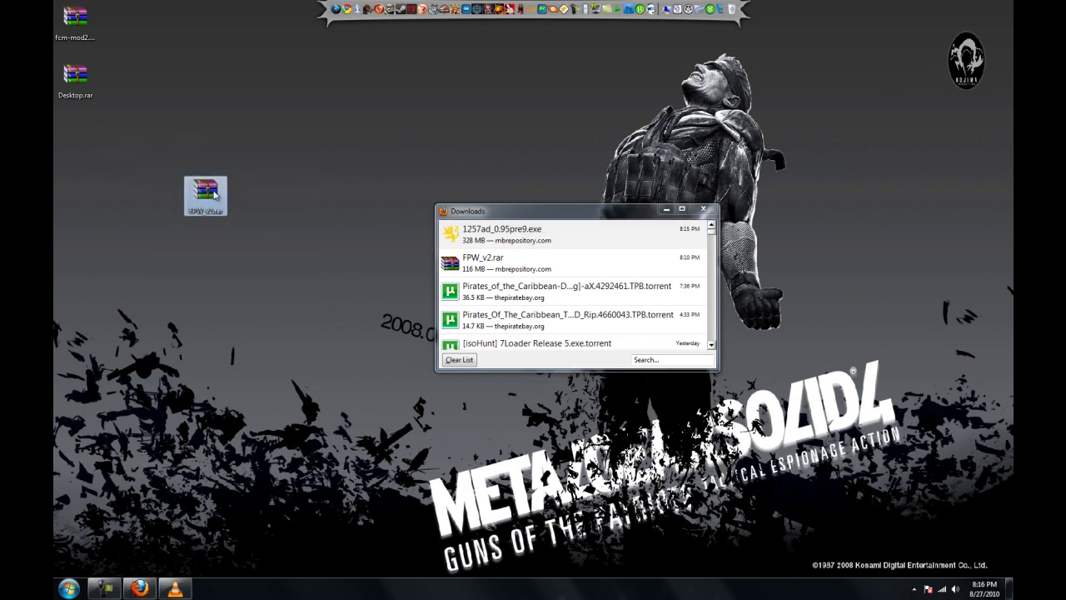
click(667, 209)
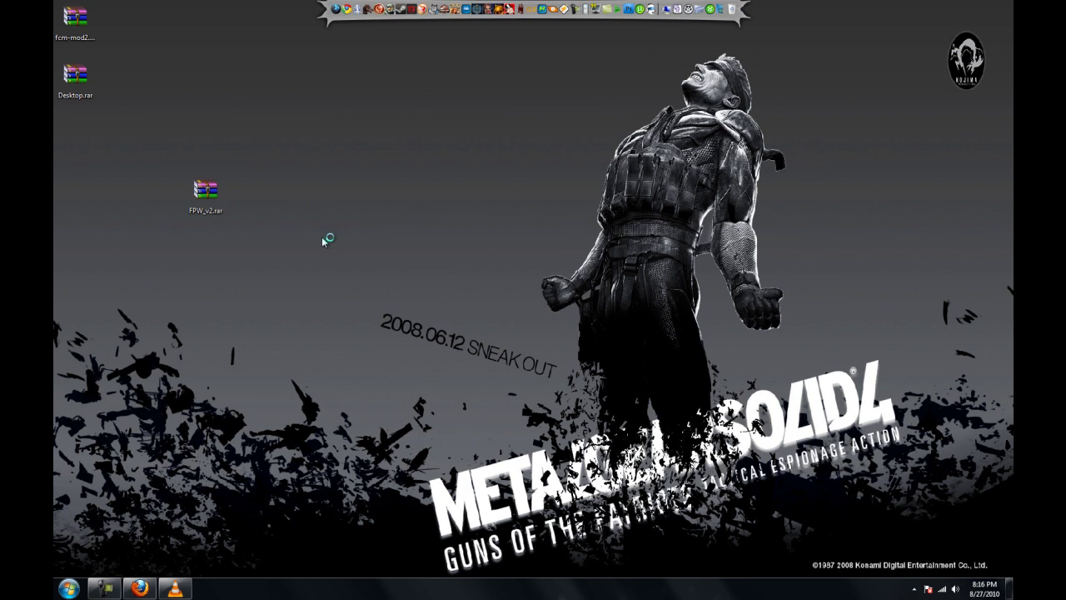
Step: Open the FPW_v2.rar archive, look through the contents of its FPW_v2 folder, and return to the archive's root level
click(388, 190)
double_click(353, 165)
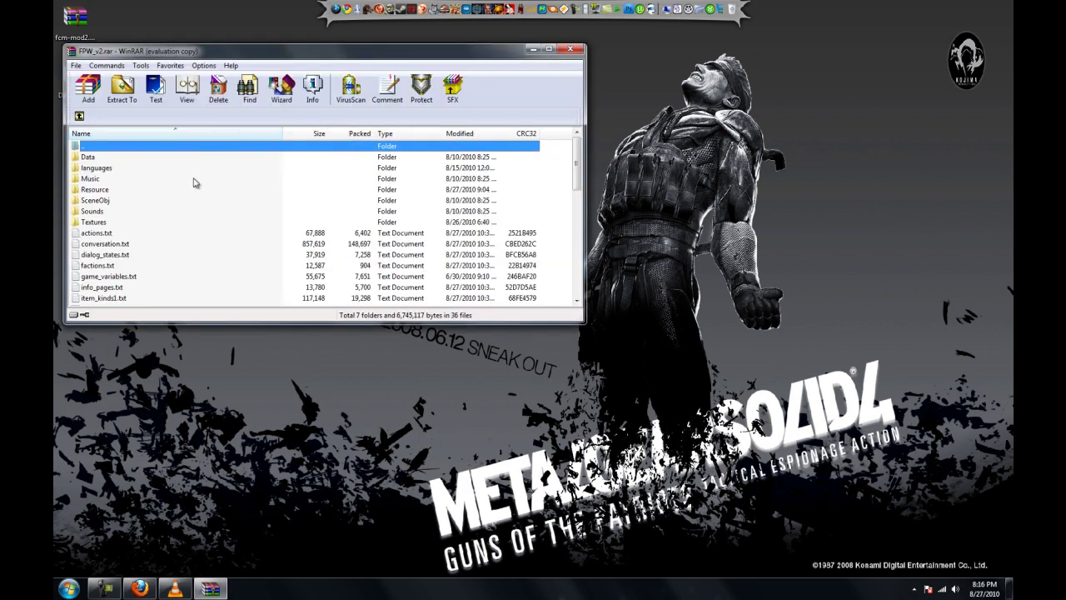
click(79, 116)
double_click(119, 161)
scroll(138, 174, down, 4)
scroll(117, 150, up, 3)
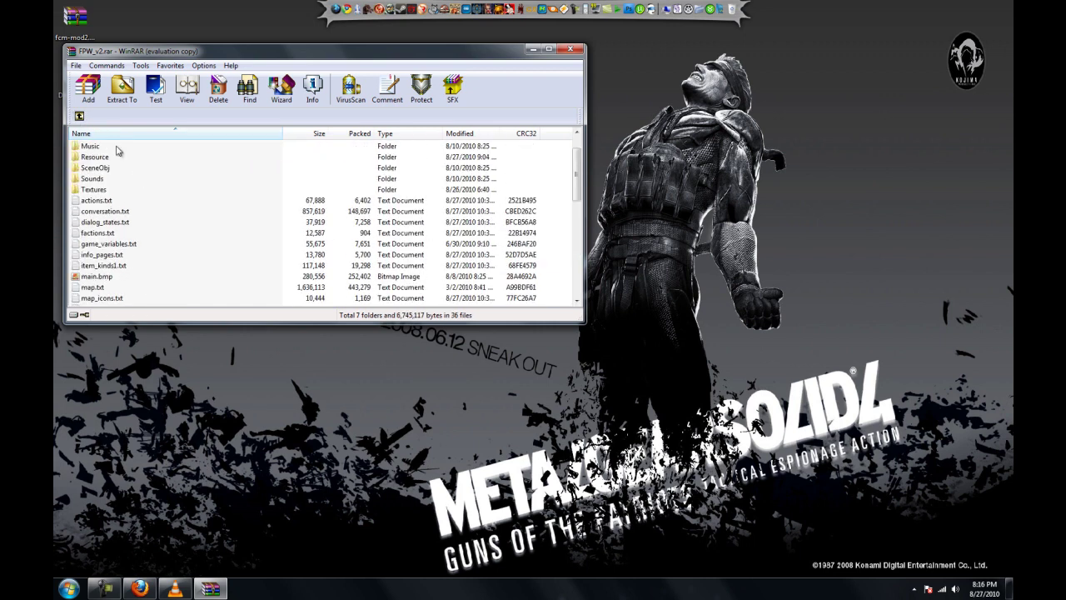
click(79, 116)
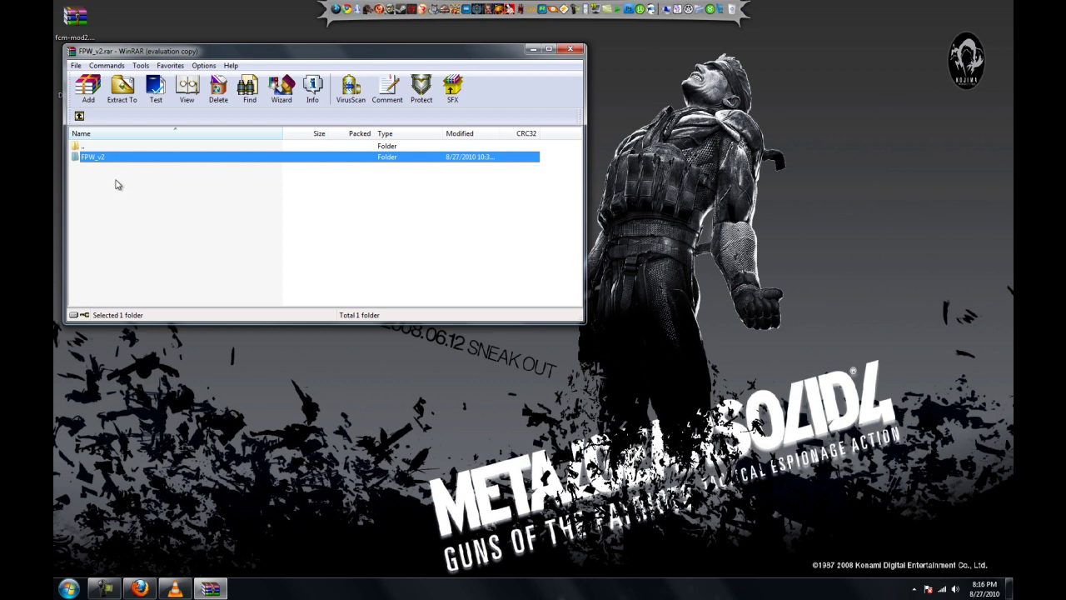
Step: Browse the computer's C: drive to the Files folder and open the Mount&Blade Warband game folder
click(68, 588)
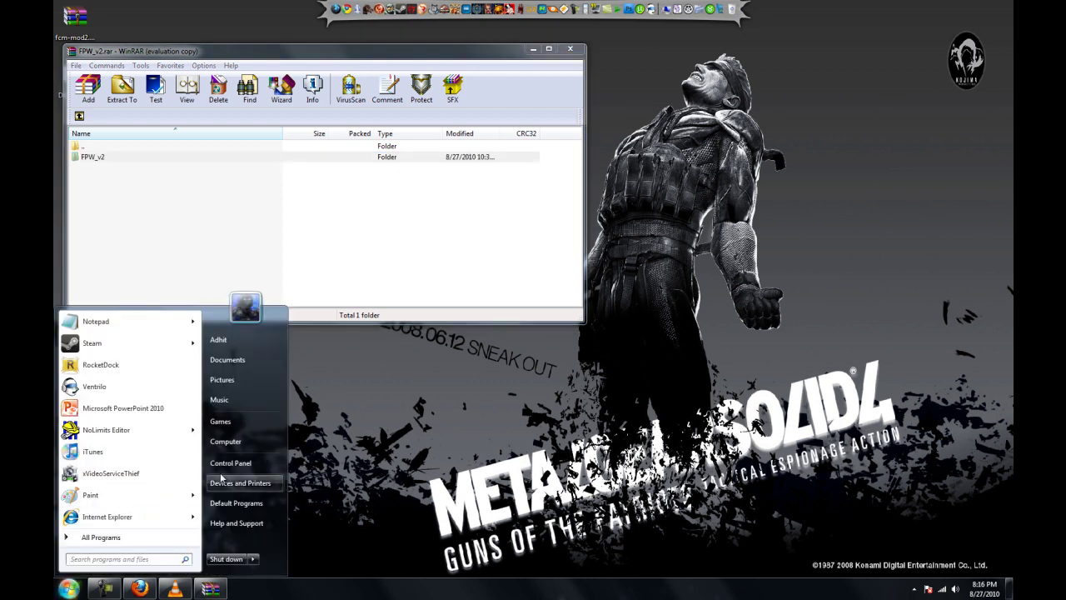
click(232, 440)
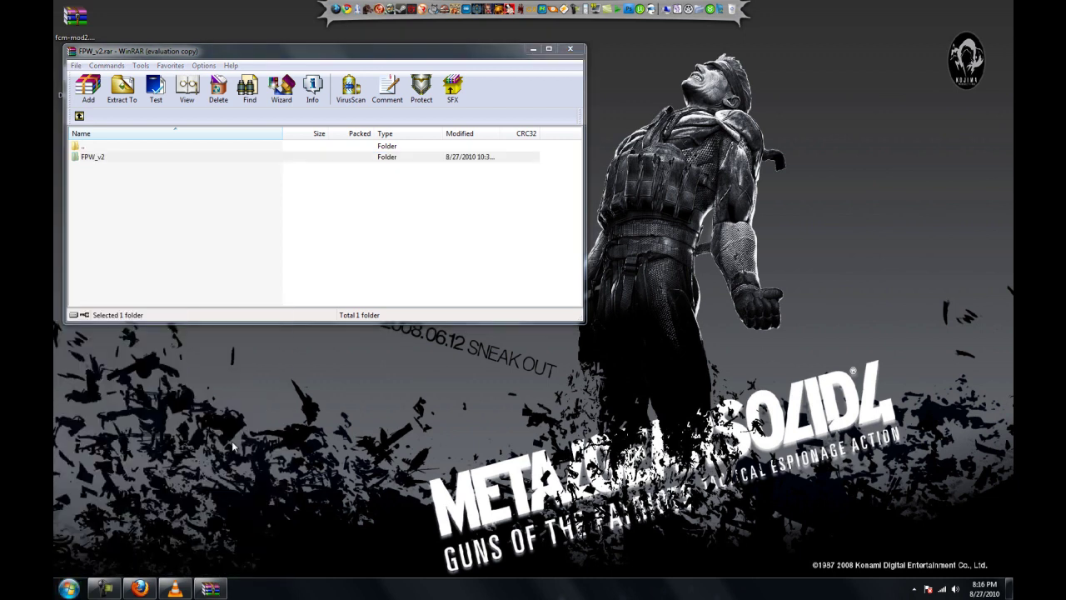
click(483, 209)
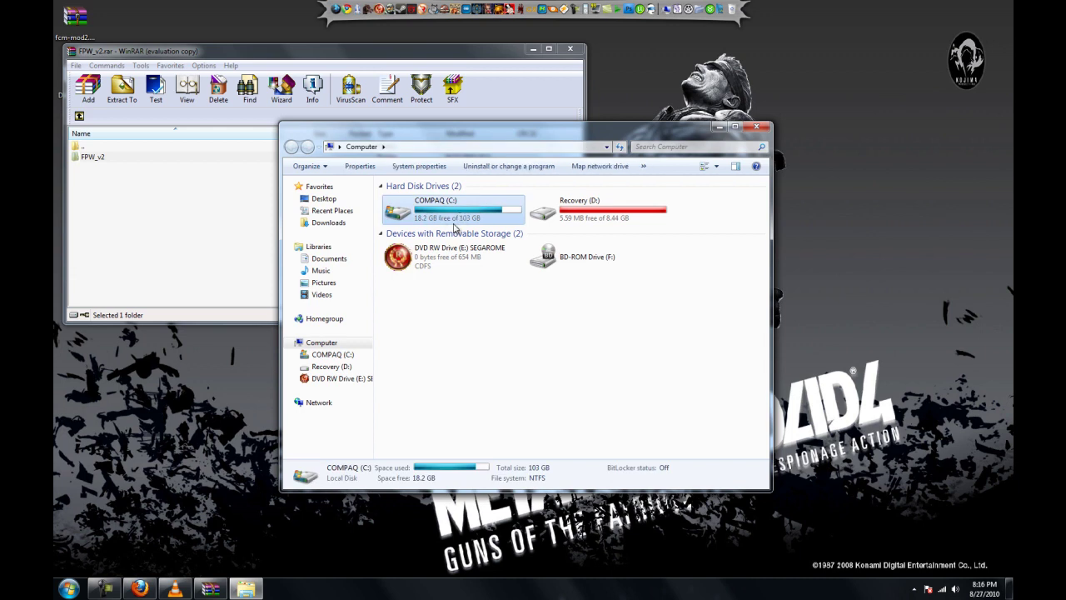
double_click(450, 220)
click(414, 260)
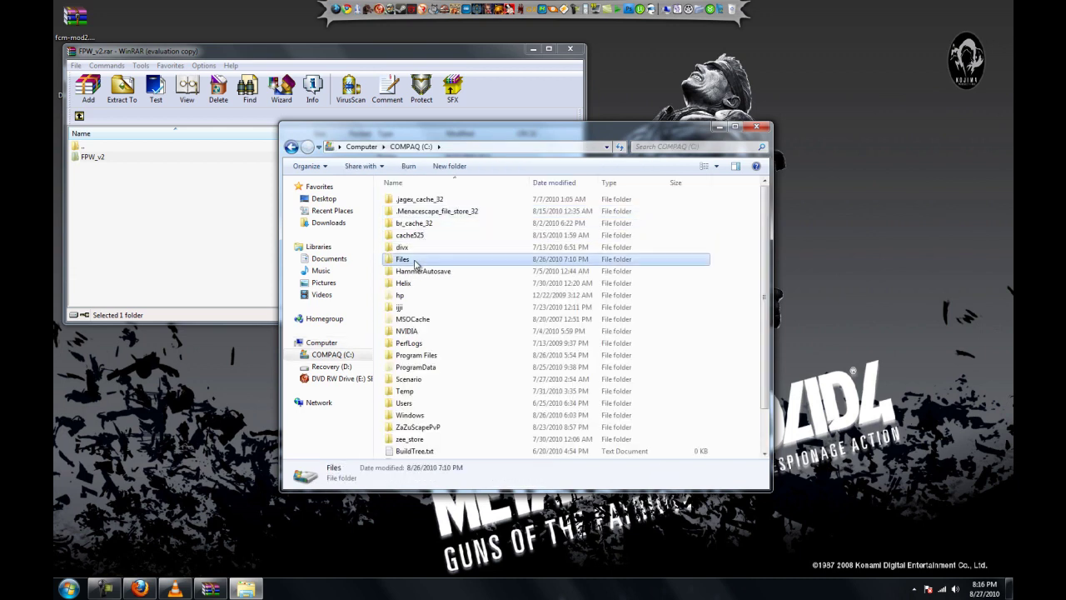
double_click(415, 264)
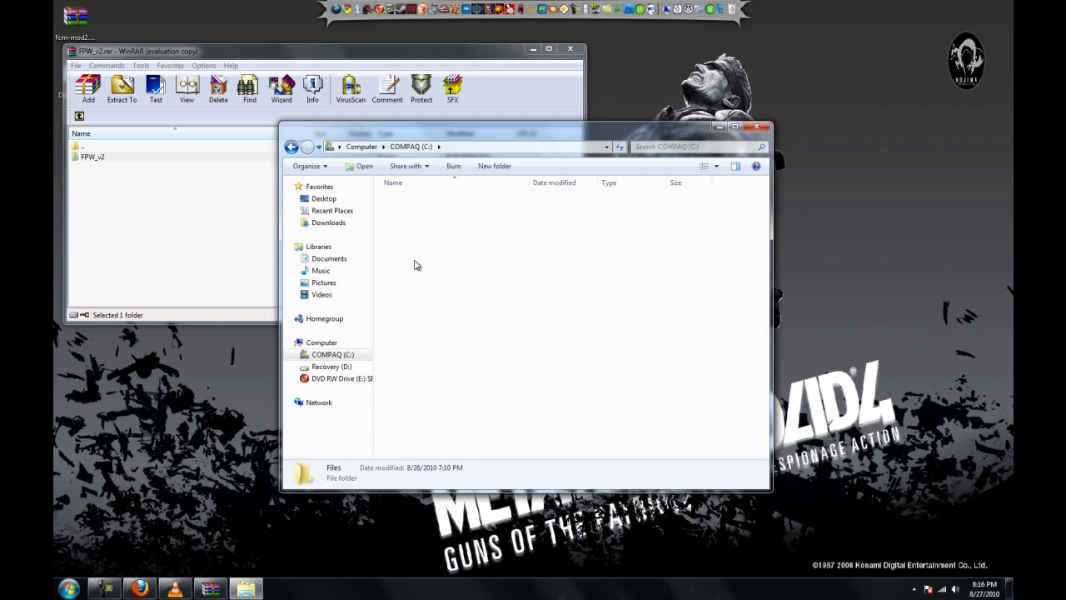
key(m)
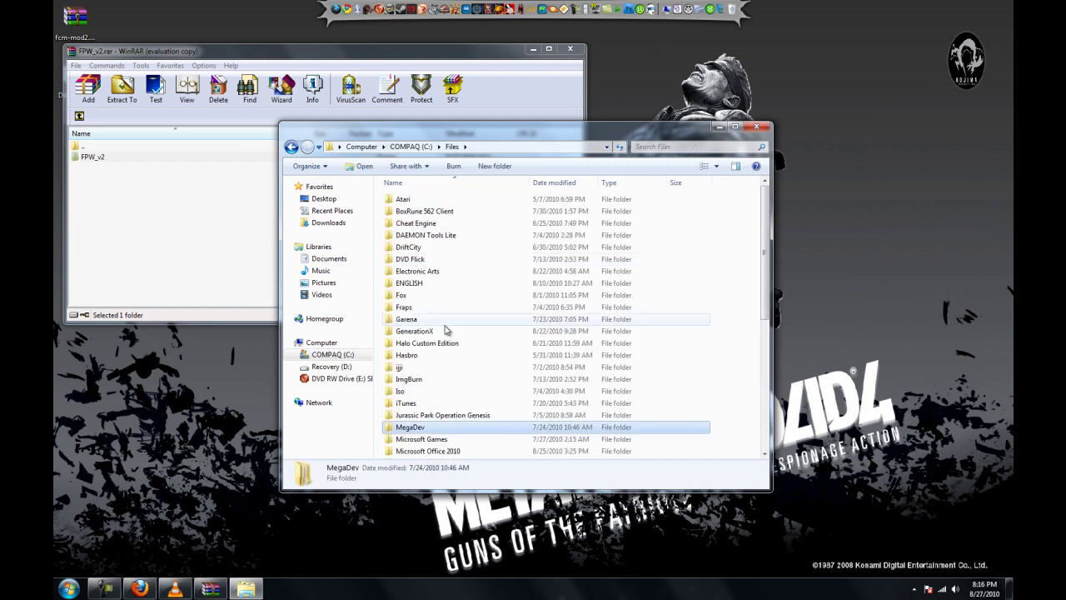
scroll(442, 429, down, 2)
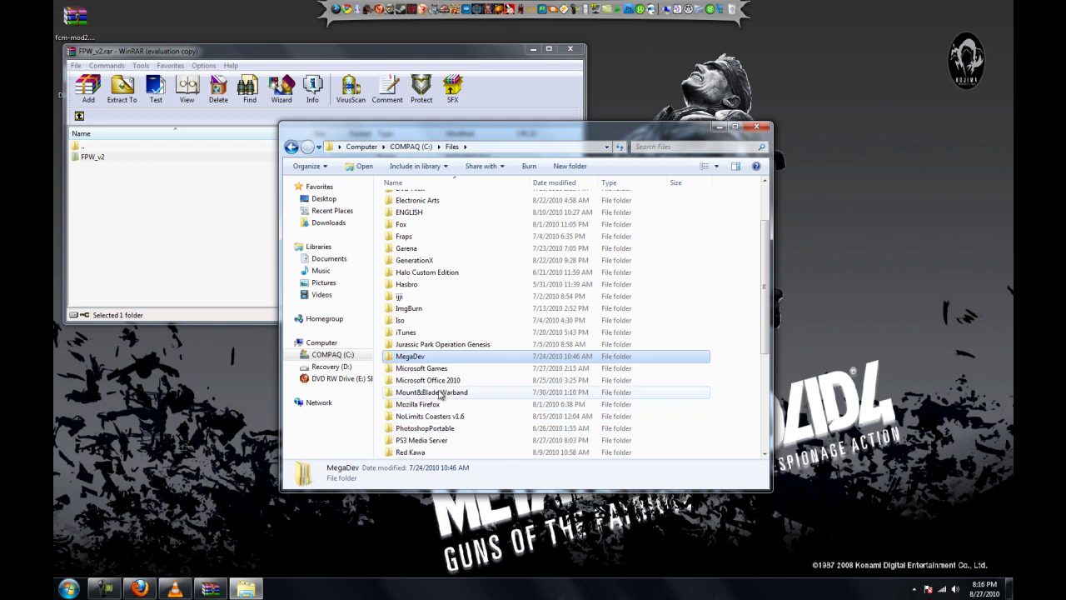
click(443, 393)
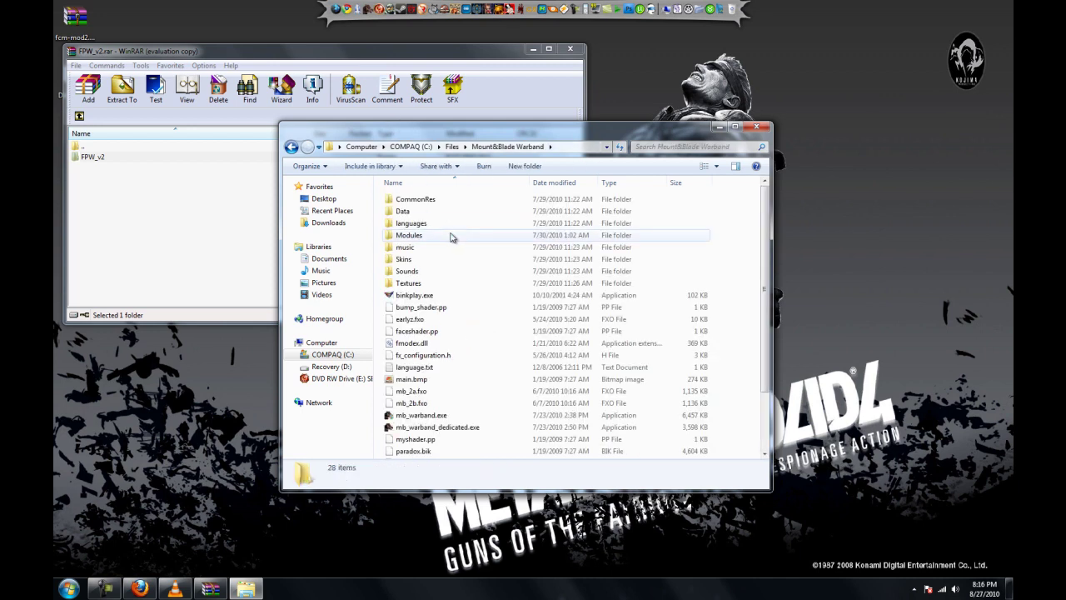
click(411, 238)
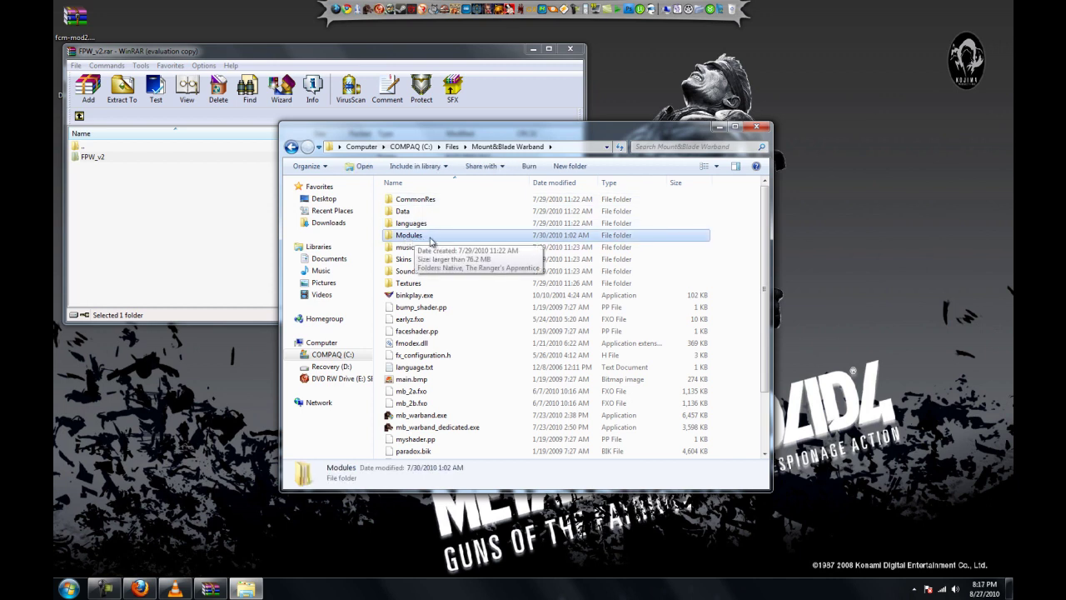
click(742, 243)
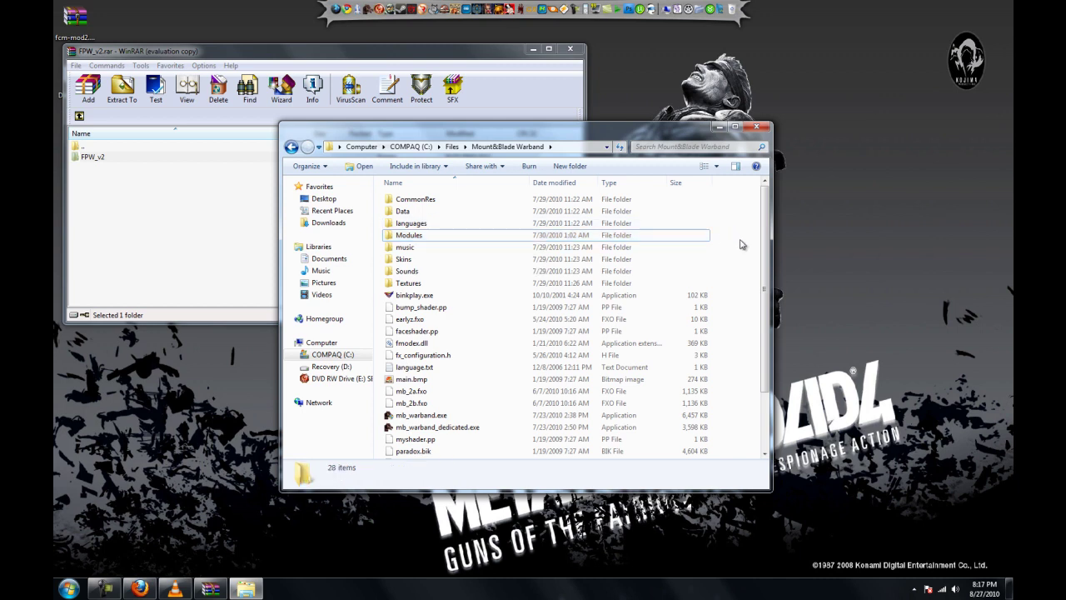
right_click(742, 241)
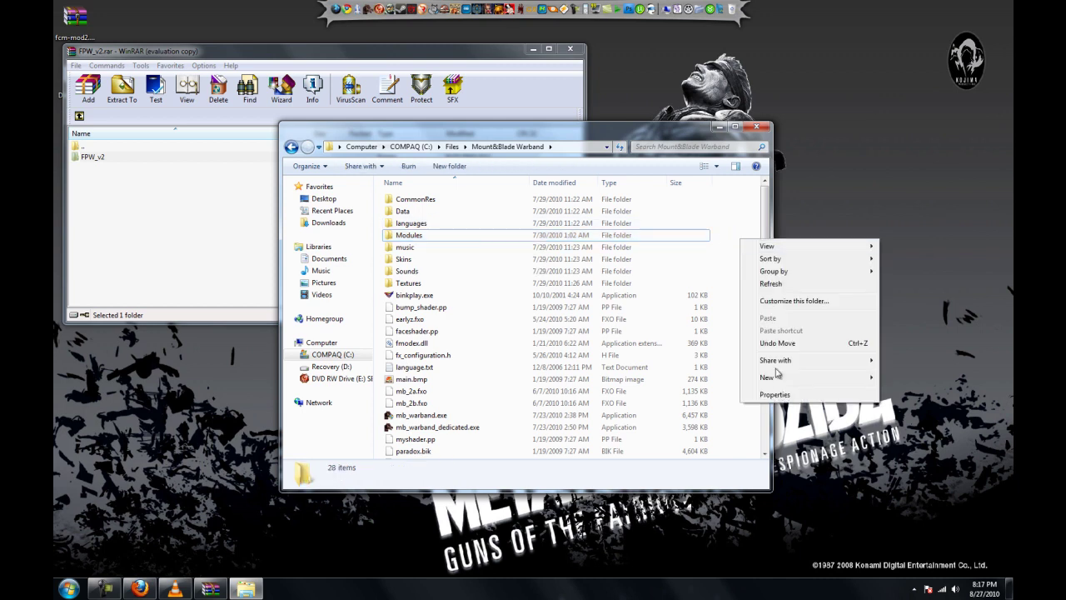
mouse_move(789, 382)
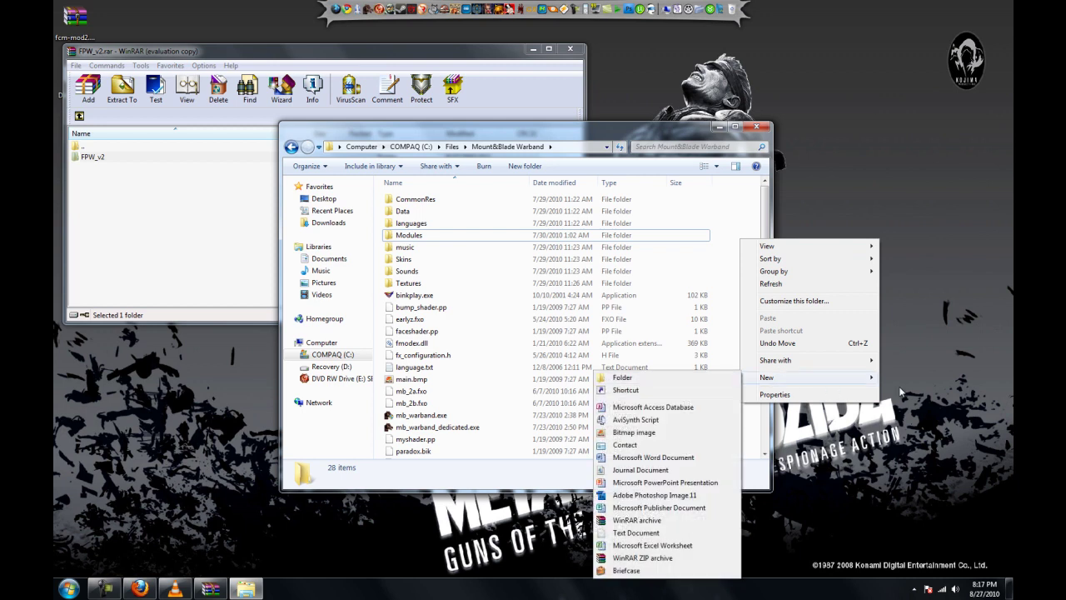
key(Escape)
key(Escape)
Step: Open the game's Modules folder and extract the FPW_v2 folder from the FPW_v2.rar archive into it
click(421, 237)
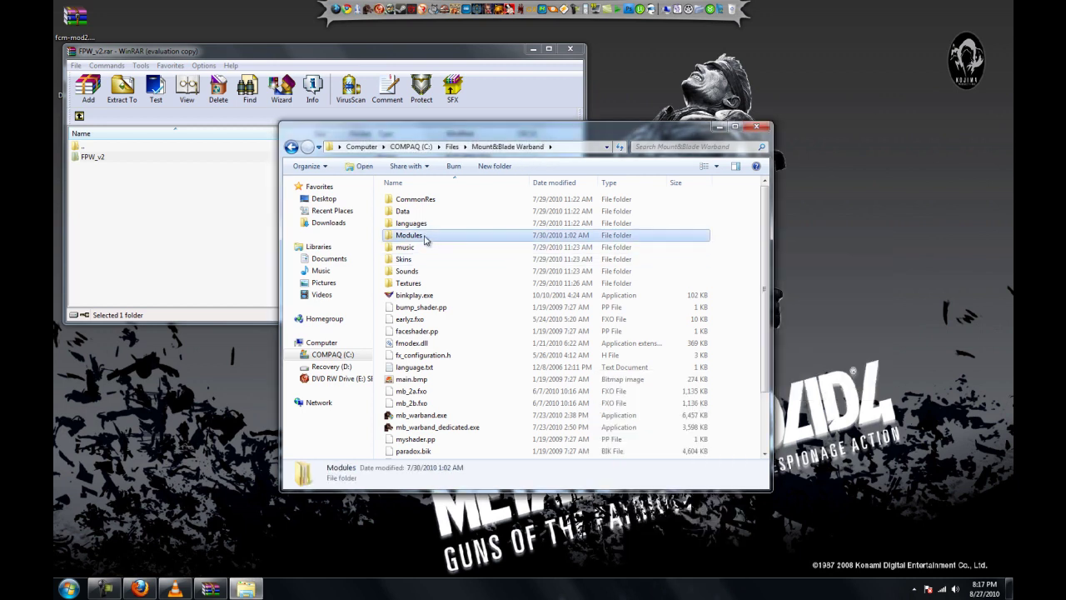
double_click(424, 238)
drag(102, 160, 637, 315)
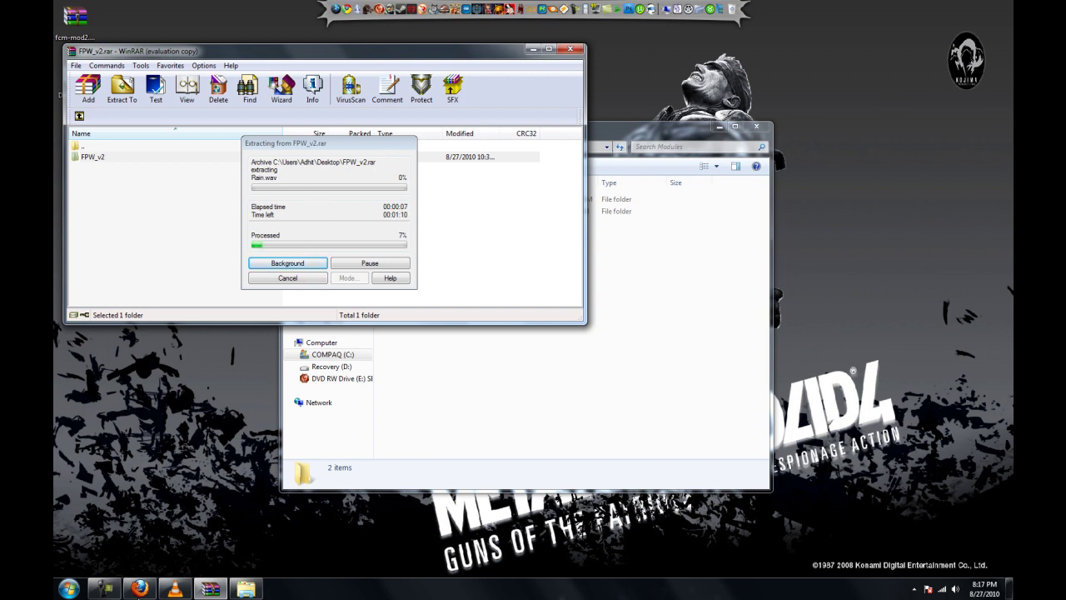
click(104, 588)
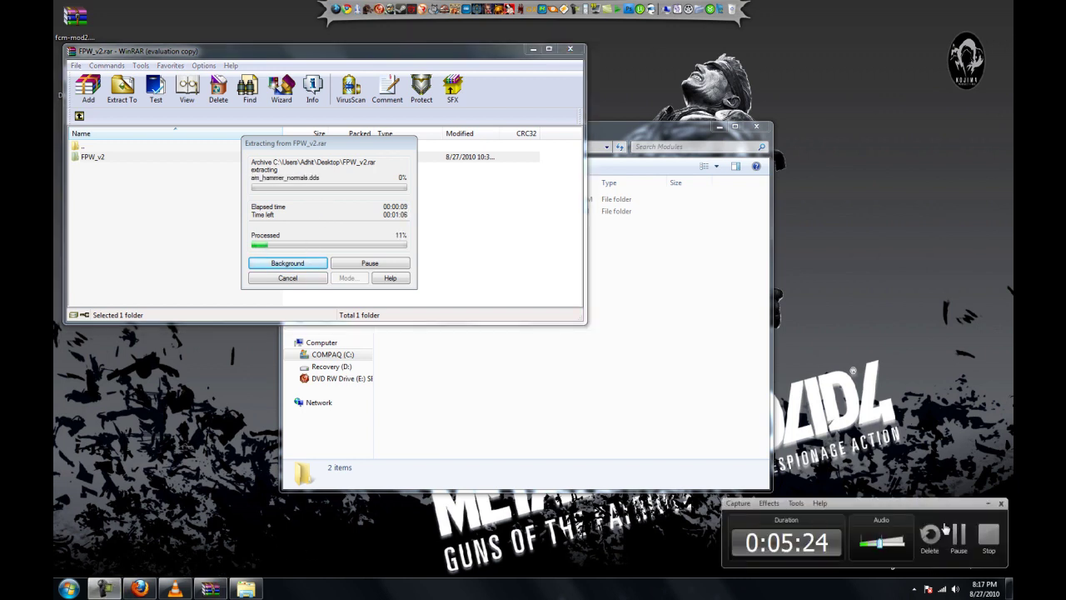
click(959, 535)
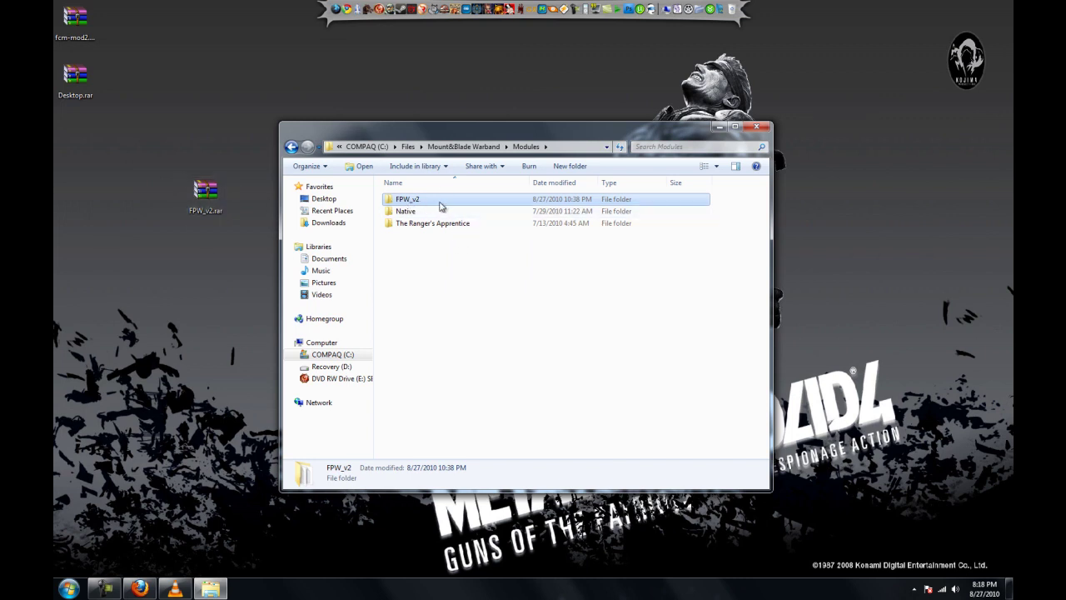
Step: Look through the contents of the extracted FPW_v2 folder in Modules and minimize its window
key(Return)
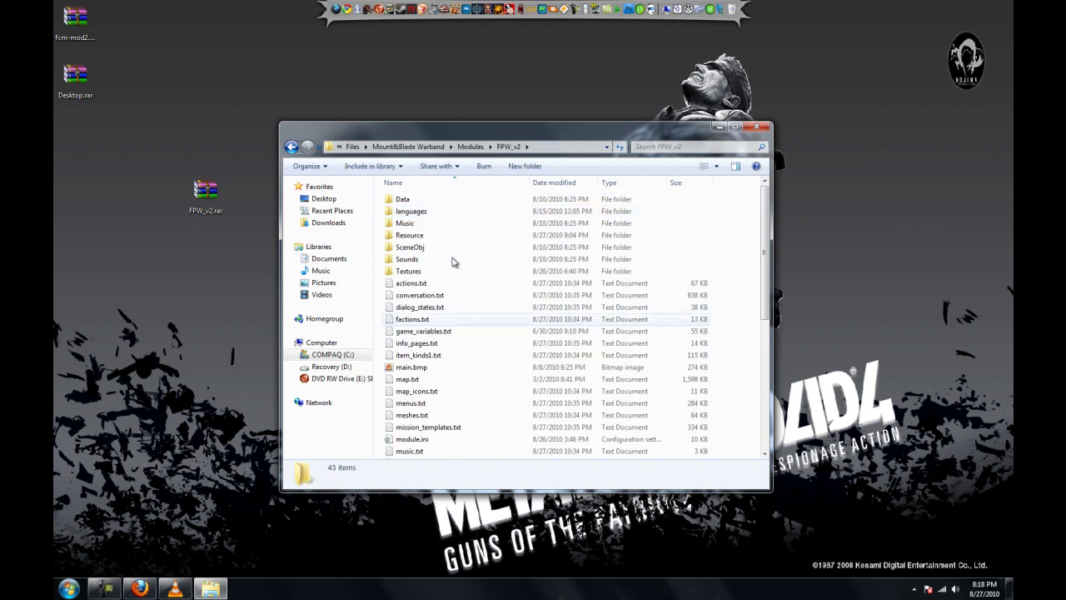
scroll(413, 208, down, 4)
scroll(429, 218, down, 1)
scroll(434, 219, up, 1)
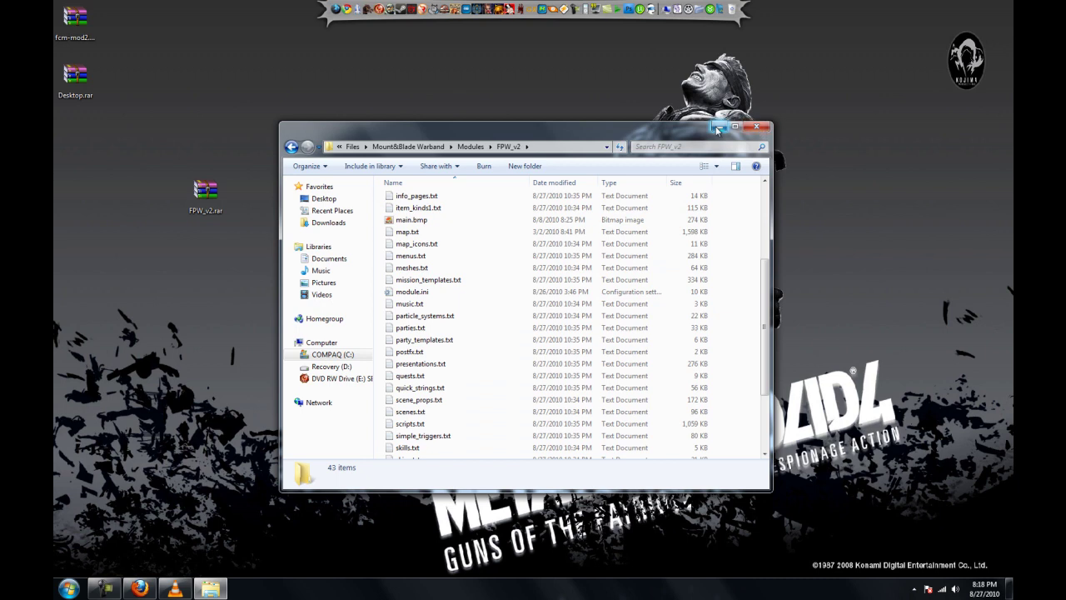
click(717, 127)
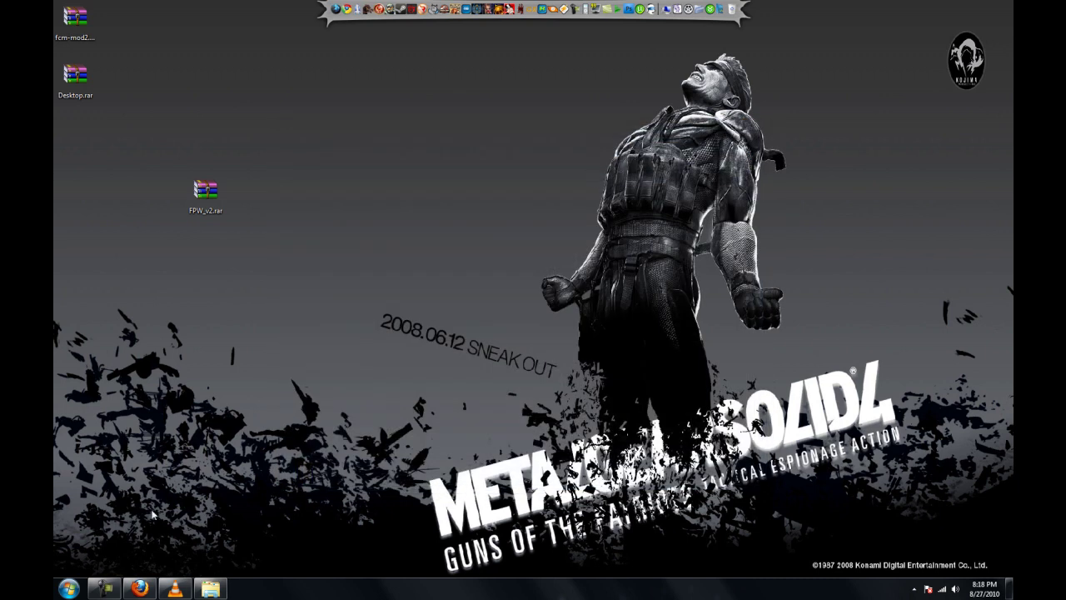
Step: Start the Mount&Blade Warband launcher, choose FPW_v2 as the current module to check it, and exit the launcher
click(367, 10)
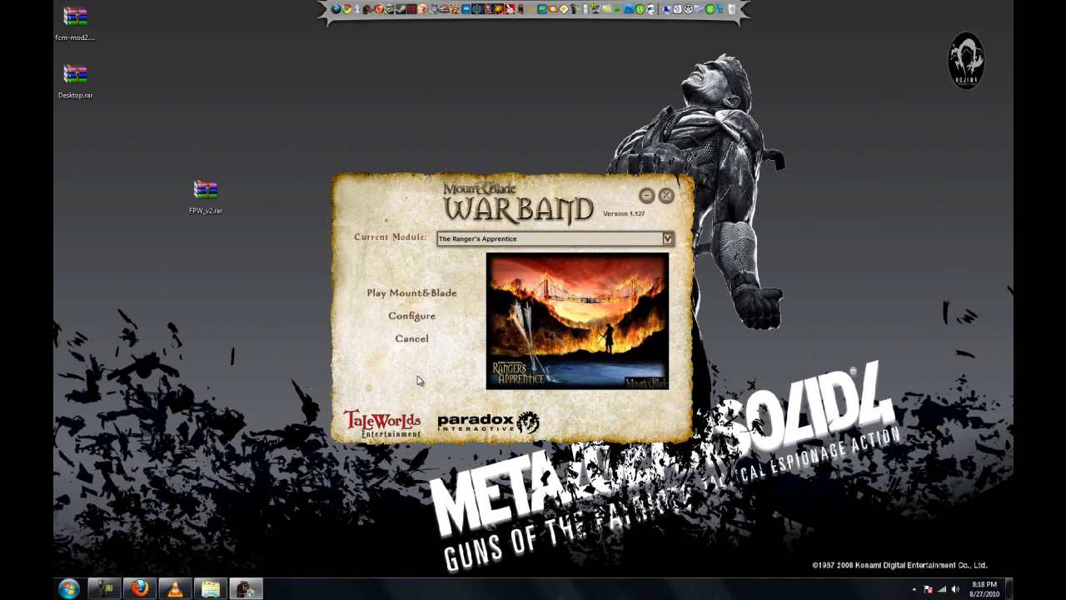
key(alt+Down)
key(Up)
key(Up)
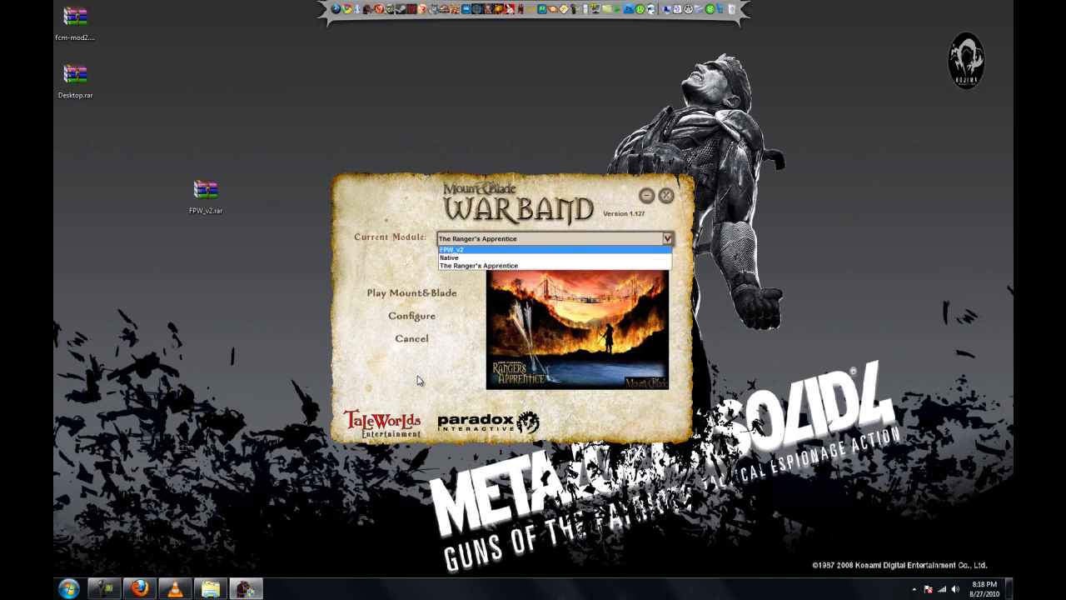
key(Return)
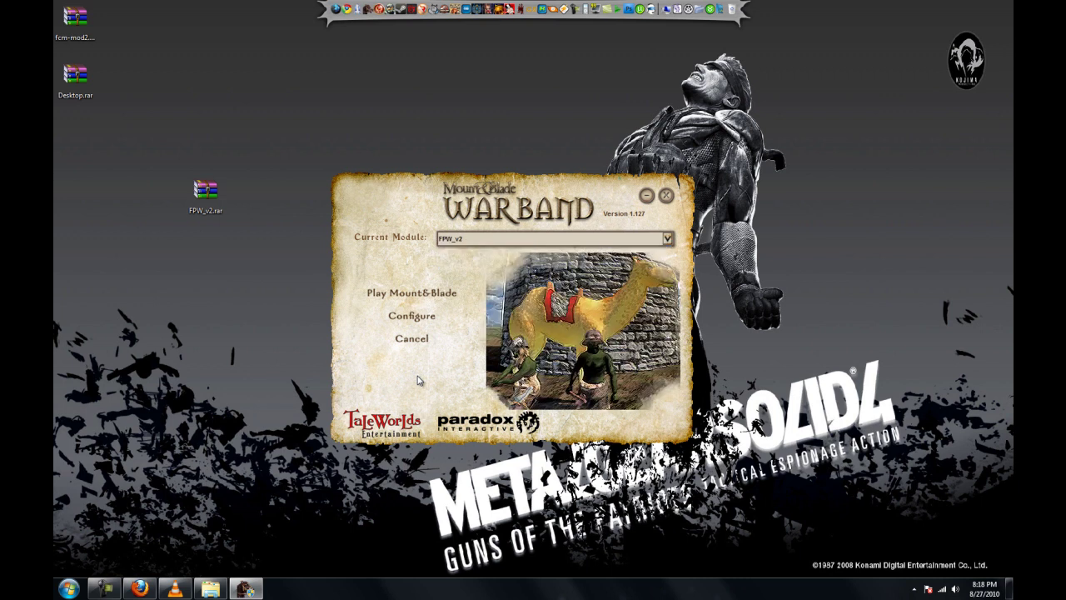
key(Up)
key(Up)
key(Up)
key(Return)
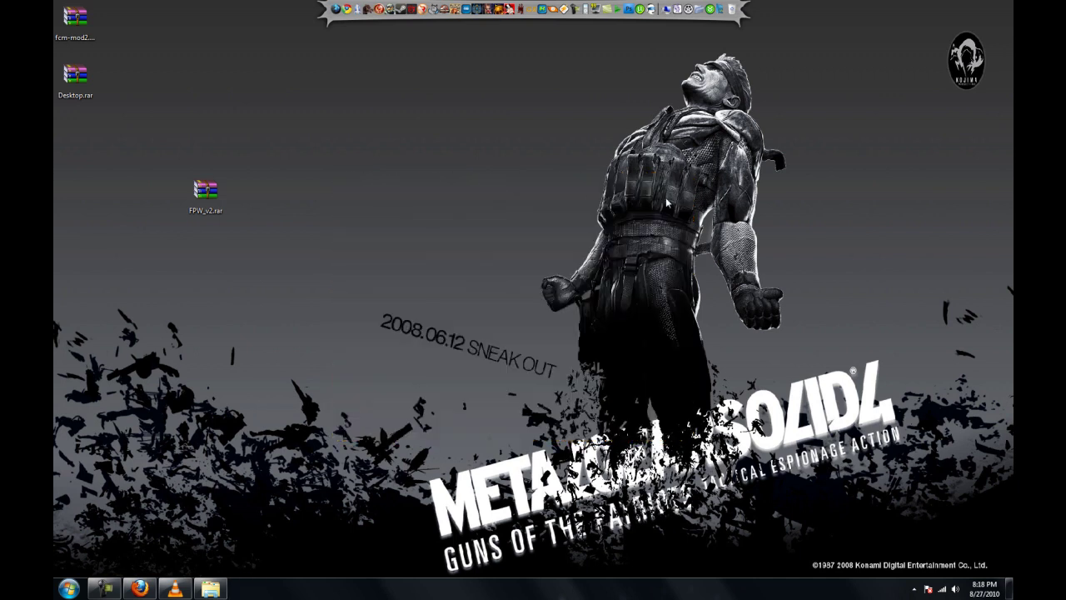
Step: Run the downloaded 1257ad_0.95pre9.exe installer and install the mod in C:\Files\Mount&Blade Warband\Modules\1257ad
click(139, 588)
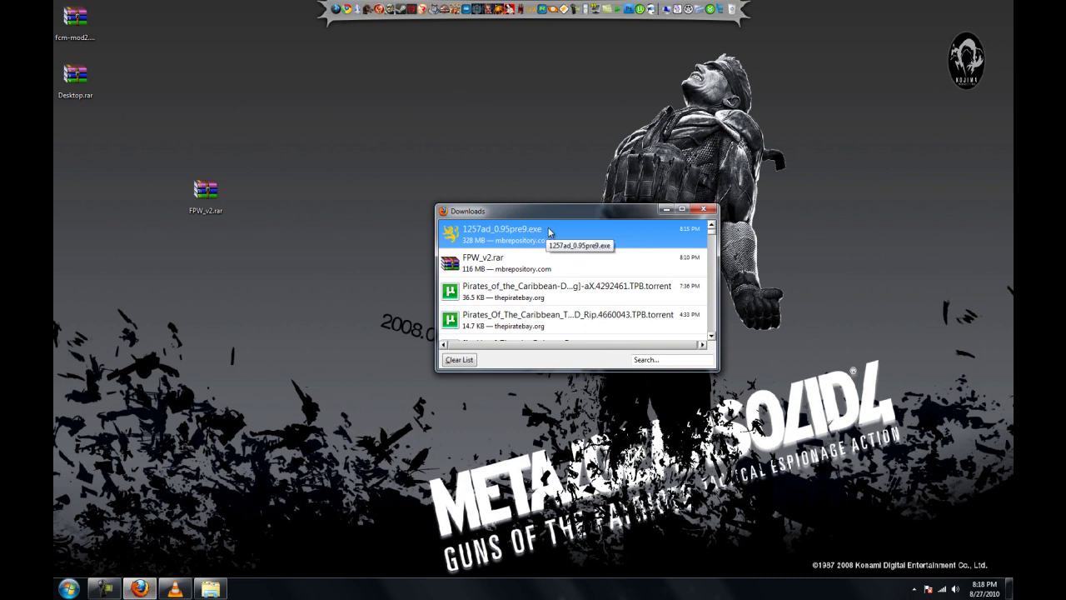
click(666, 210)
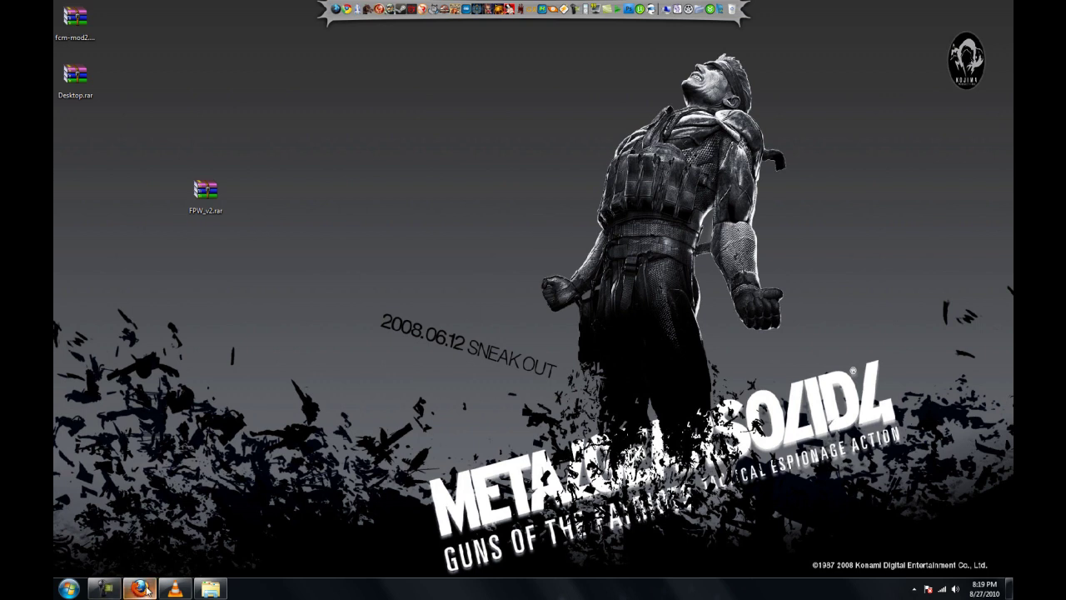
click(105, 588)
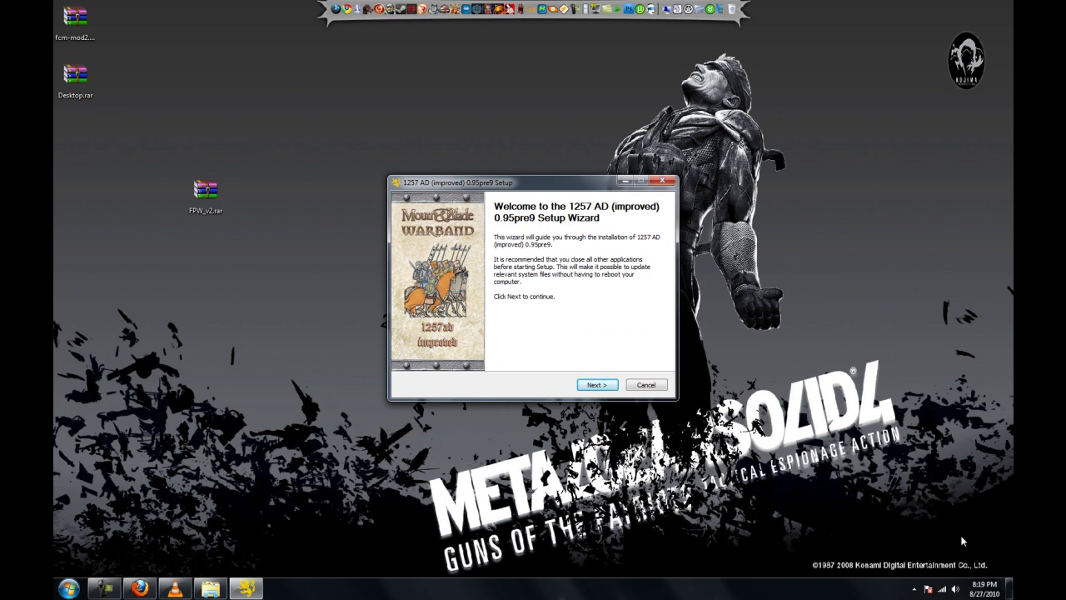
key(Return)
key(Return)
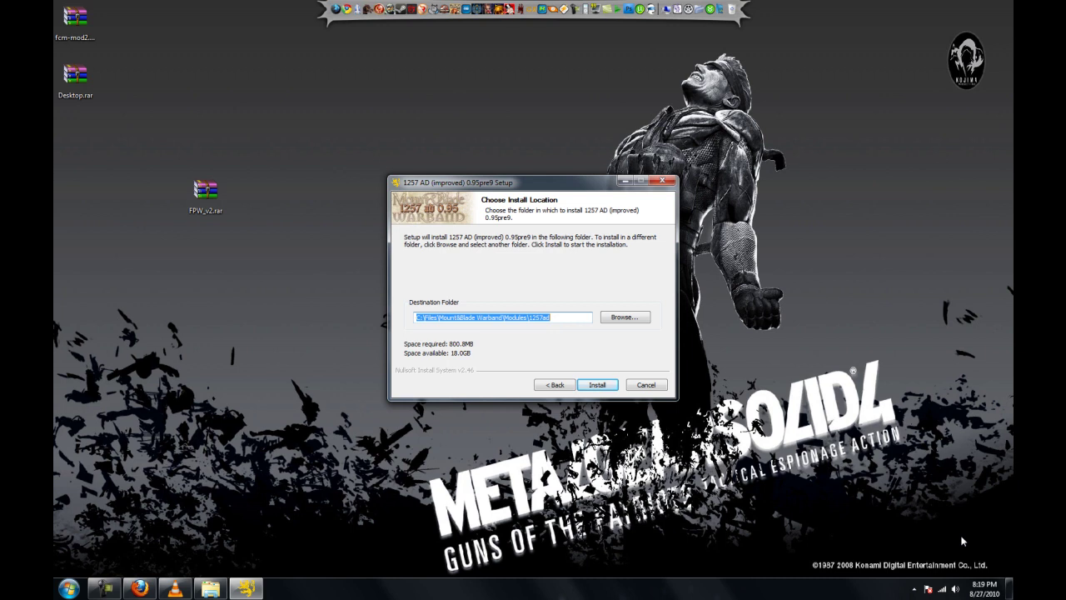
key(Return)
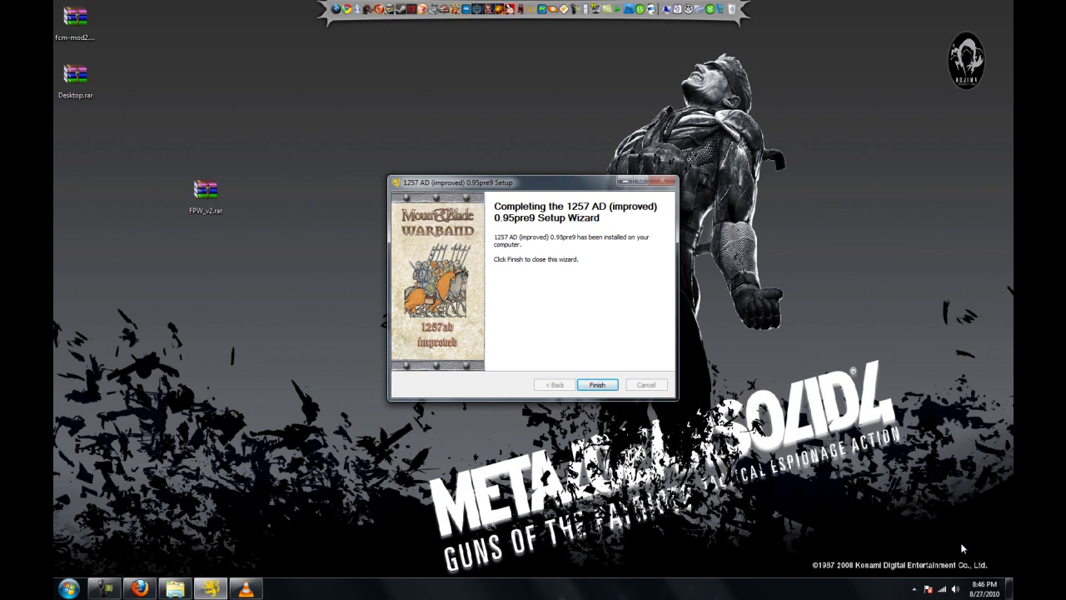
click(597, 384)
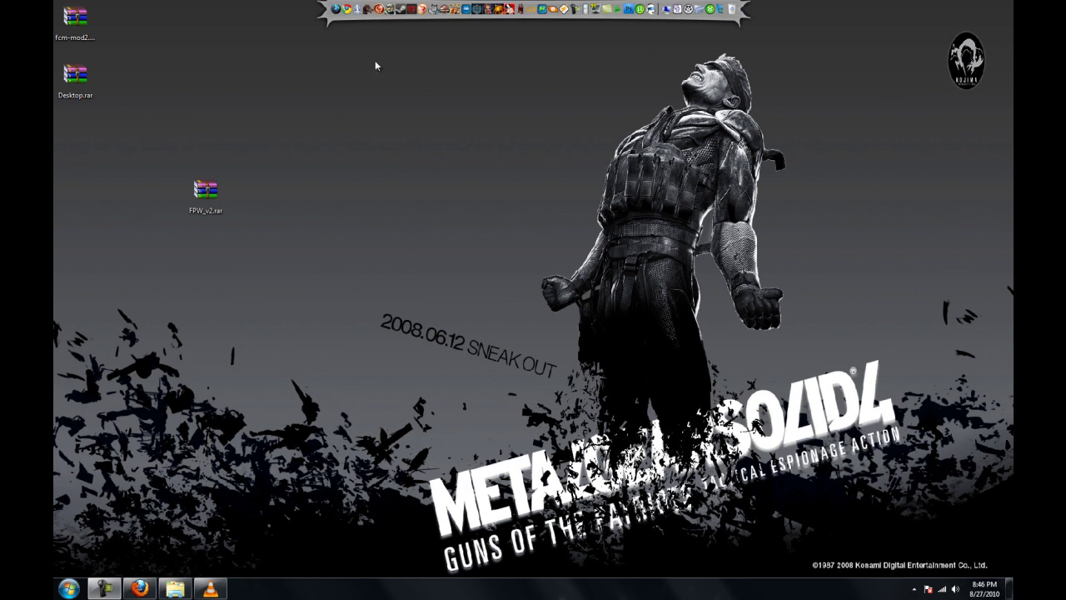
Step: Restart the Mount&Blade Warband launcher, choose 1257ad as the current module, and review the list of installed modules
click(374, 33)
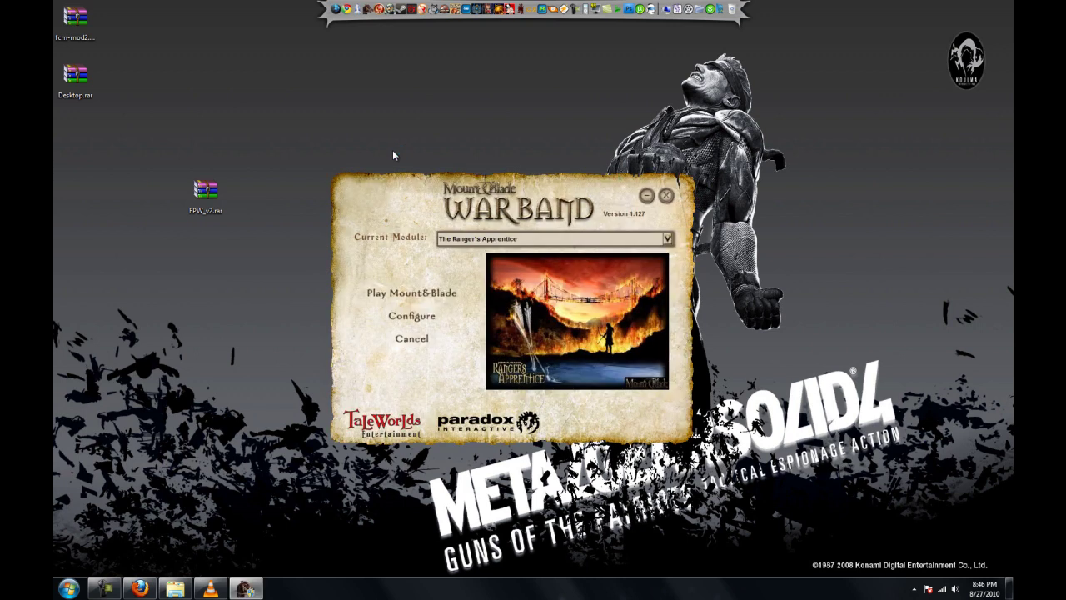
key(alt+Down)
key(Up)
key(Up)
key(Up)
key(Return)
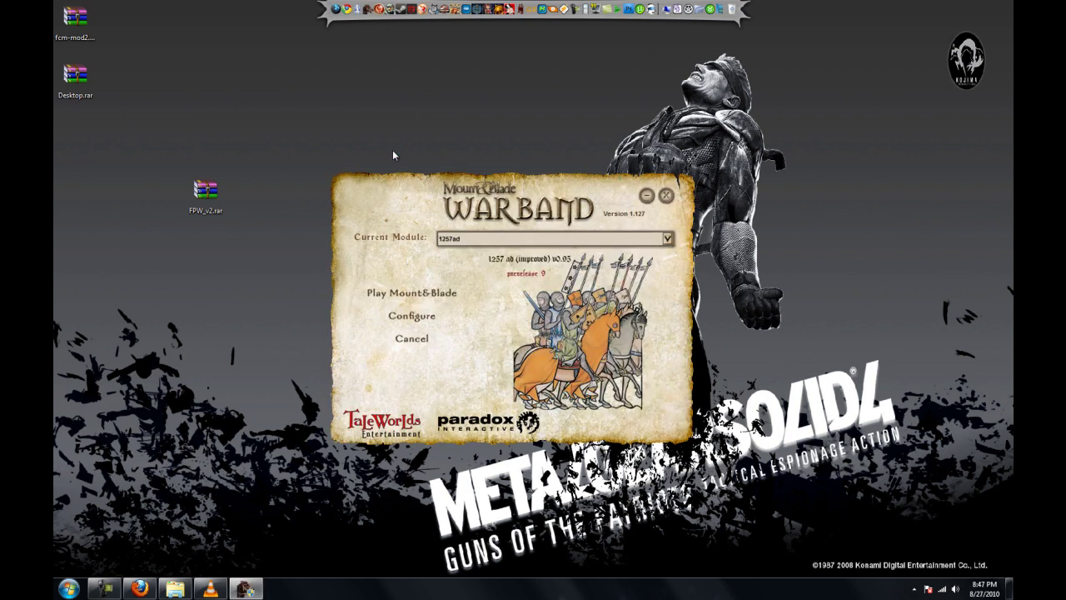
key(alt+Down)
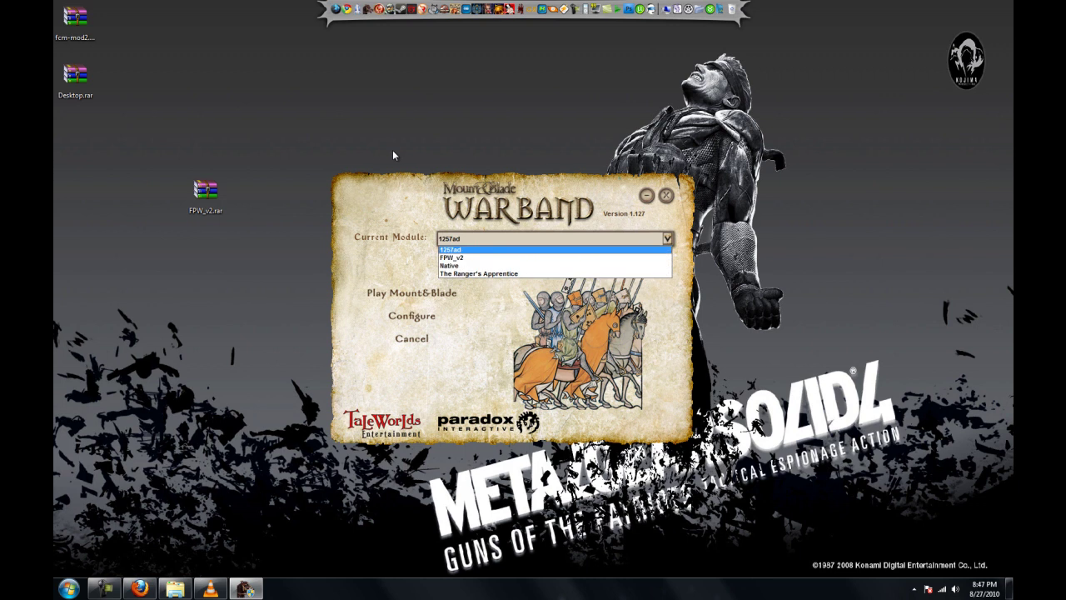
key(Down)
key(Up)
key(Return)
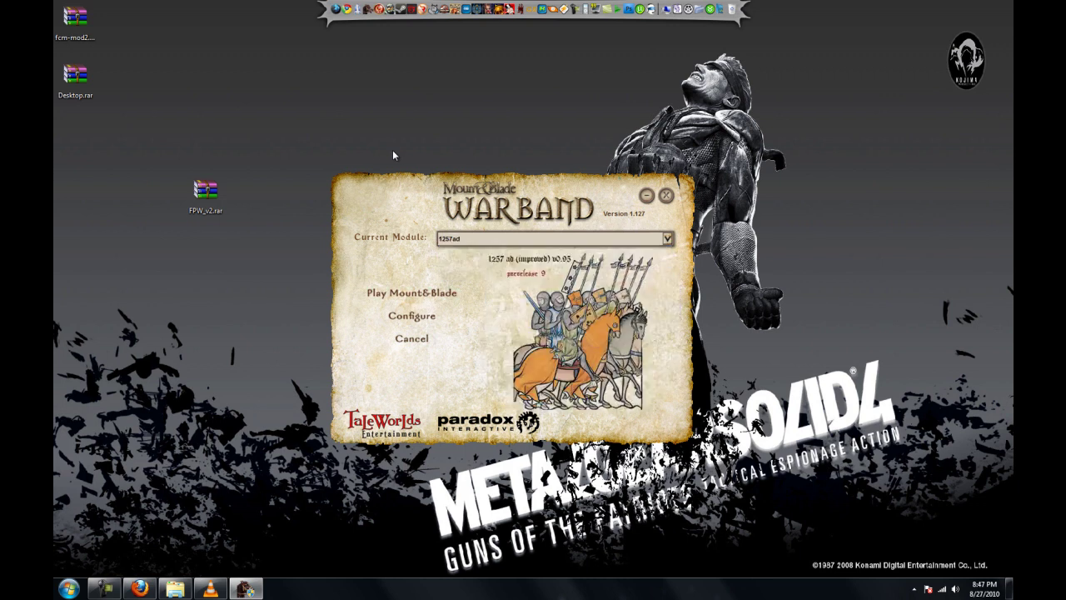
Step: Close the Warband launcher and move FPW_v2.rar from the desktop to the Recycle Bin
click(666, 195)
drag(205, 190, 731, 21)
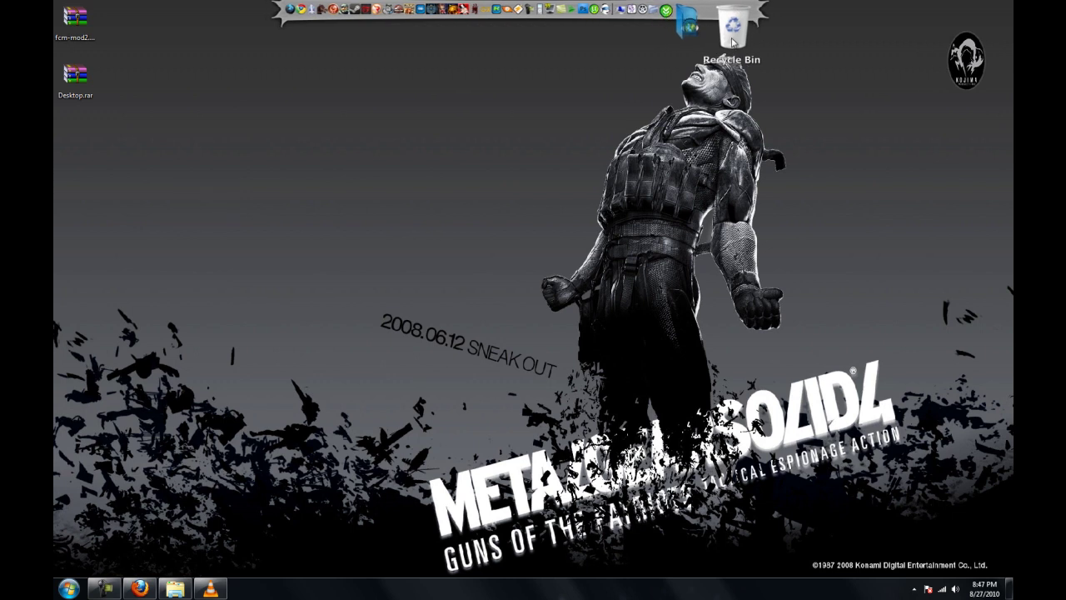
click(69, 589)
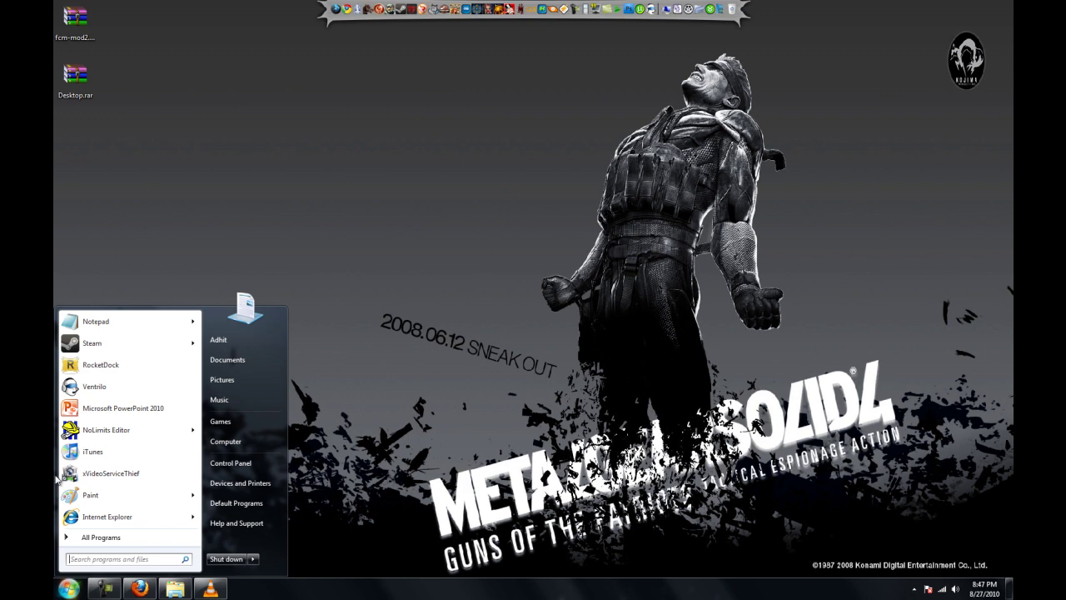
click(396, 499)
click(95, 589)
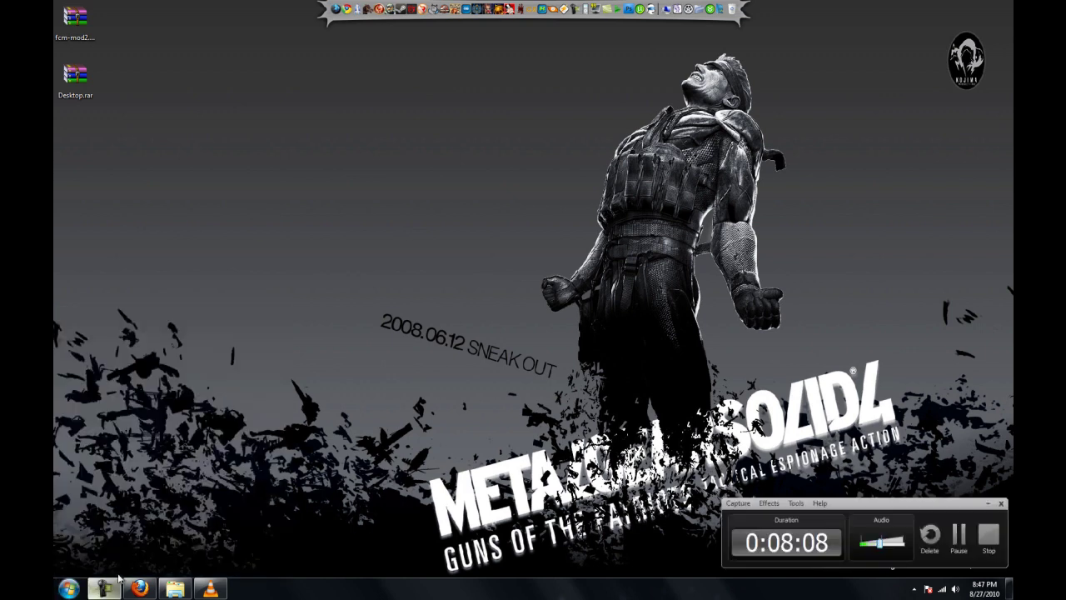